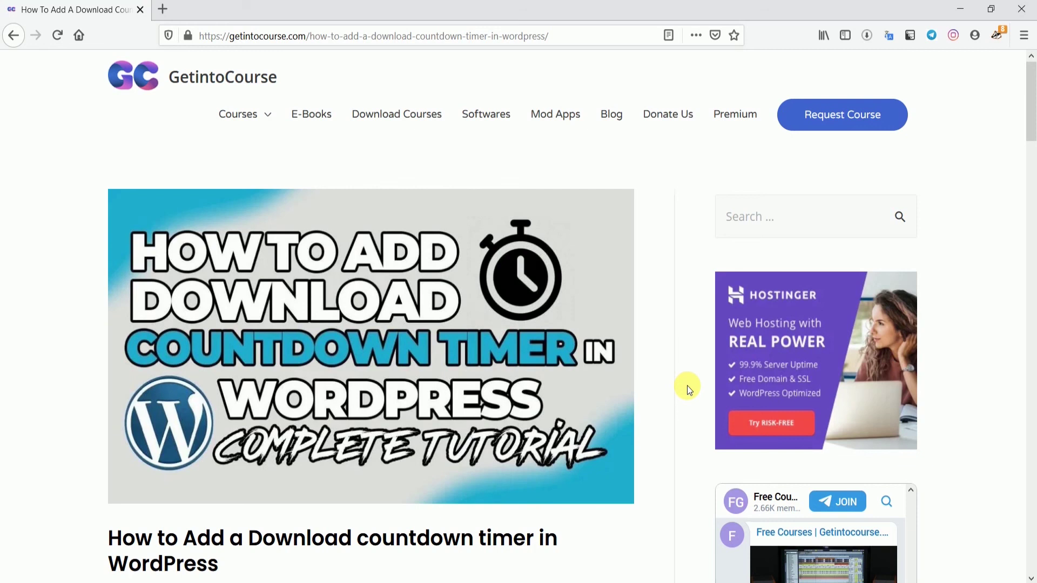
Read through the article on adding a download countdown timer, down to the methodology steps for WordPress posts
{"action": "scroll", "coordinate": [688, 374], "scroll_direction": "down", "scroll_amount": 8}
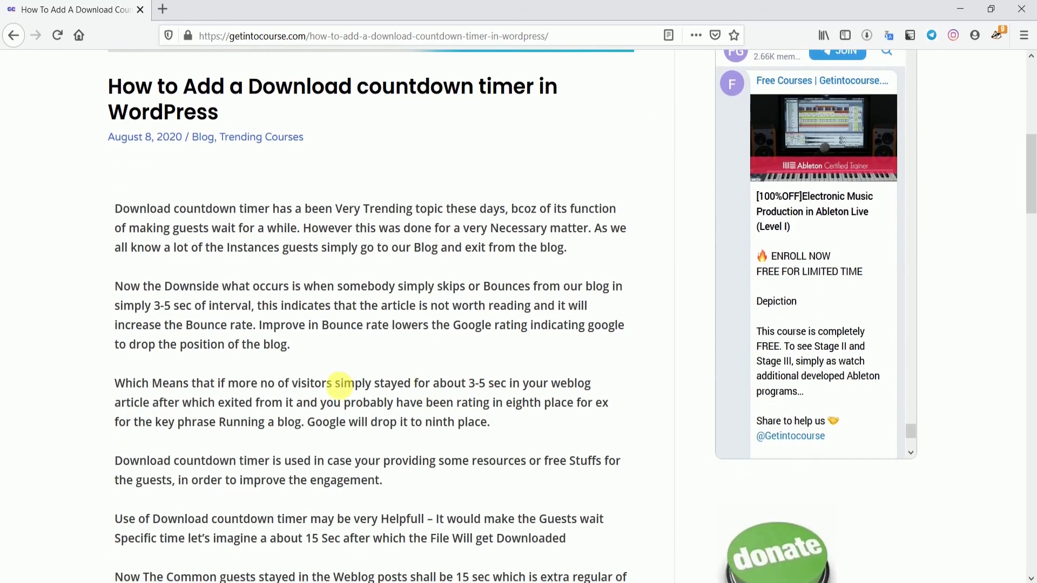
{"action": "scroll", "coordinate": [407, 392], "scroll_direction": "up", "scroll_amount": 5}
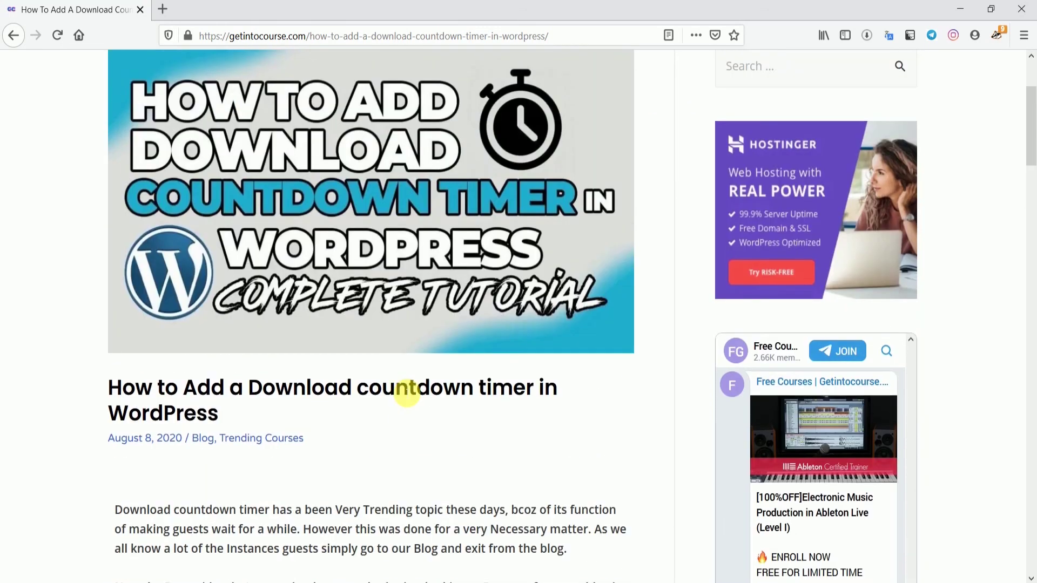
{"action": "scroll", "coordinate": [407, 393], "scroll_direction": "up", "scroll_amount": 1}
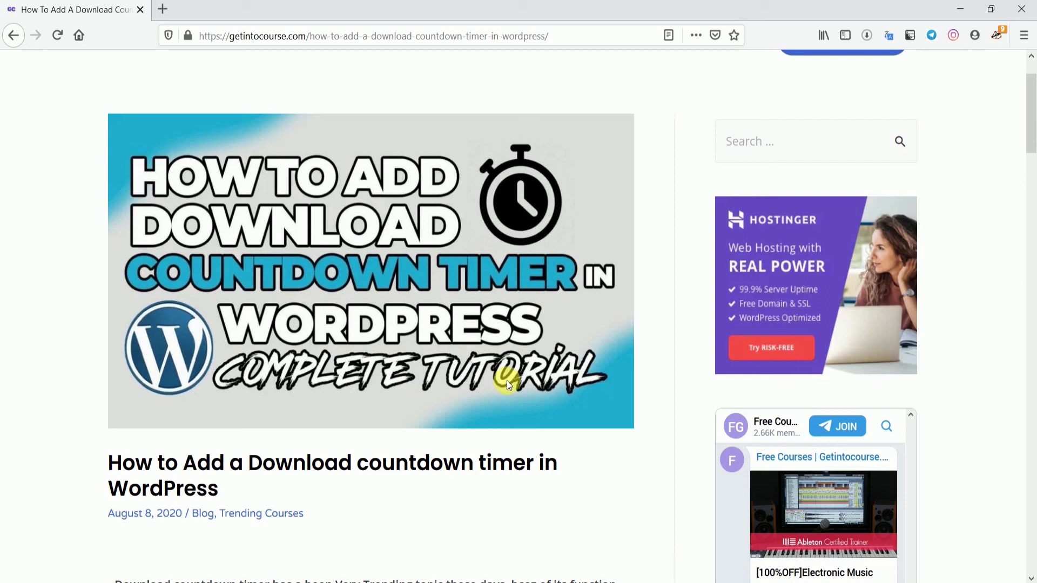
{"action": "scroll", "coordinate": [477, 342], "scroll_direction": "down", "scroll_amount": 5}
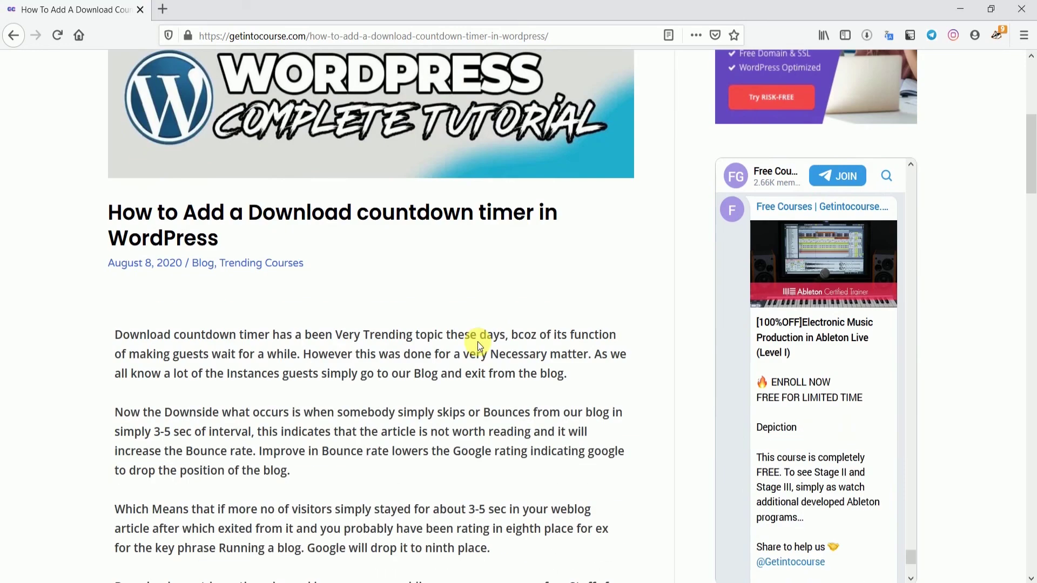
{"action": "scroll", "coordinate": [458, 352], "scroll_direction": "up", "scroll_amount": 4}
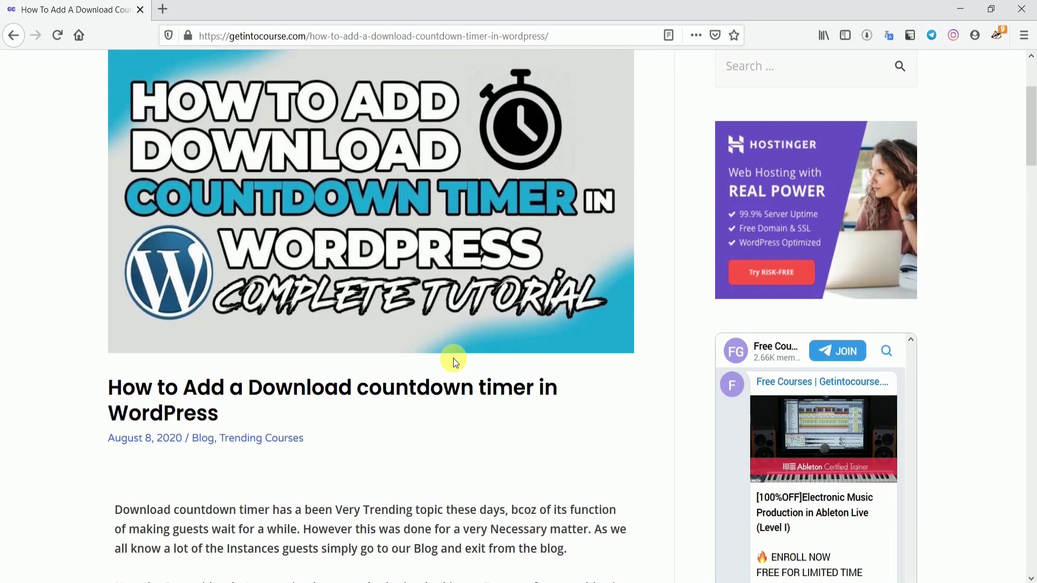
{"action": "scroll", "coordinate": [335, 292], "scroll_direction": "down", "scroll_amount": 10}
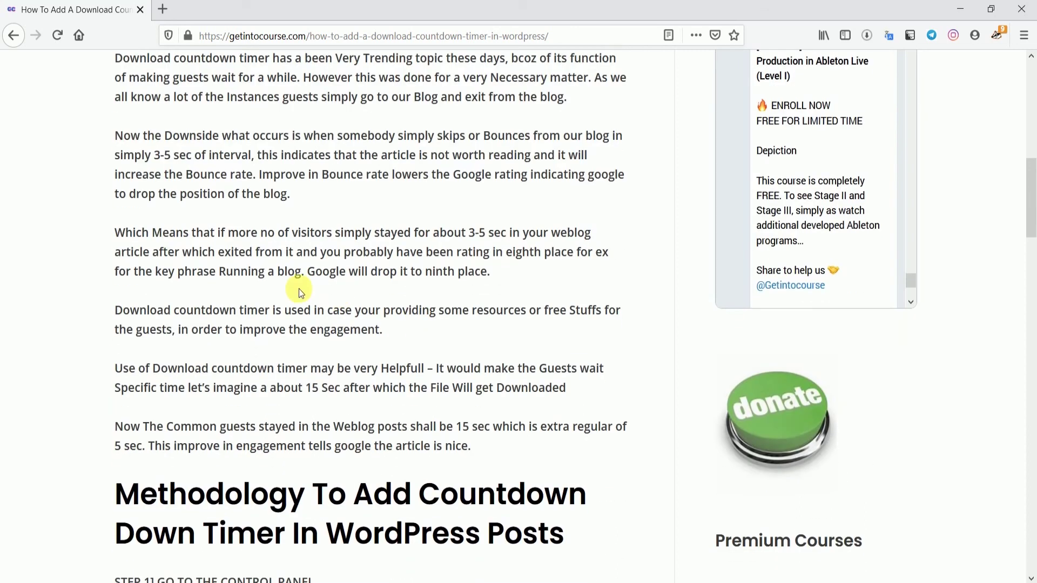
{"action": "scroll", "coordinate": [369, 283], "scroll_direction": "down", "scroll_amount": 1}
{"action": "scroll", "coordinate": [371, 282], "scroll_direction": "down", "scroll_amount": 5}
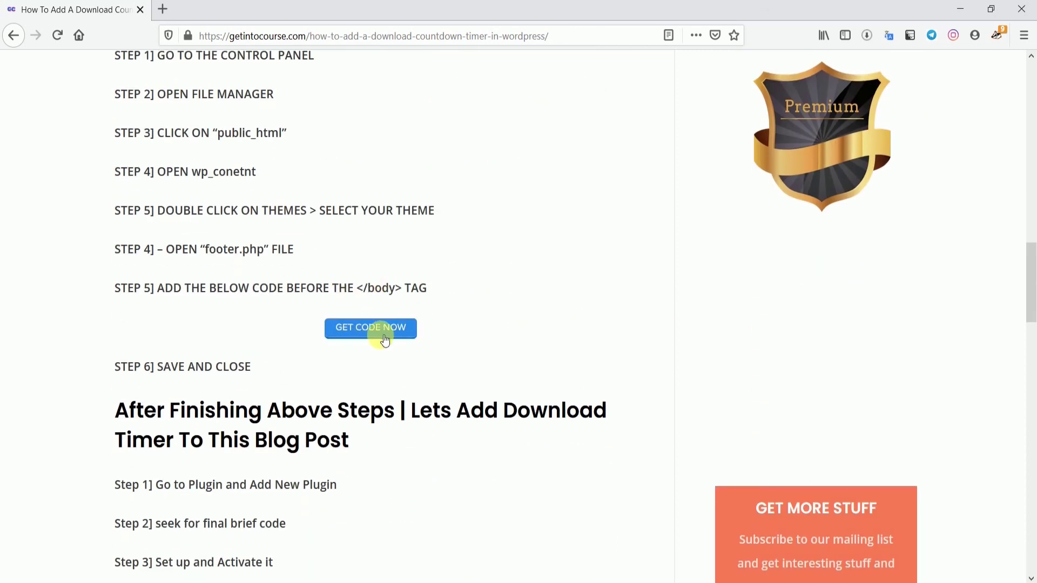
{"action": "scroll", "coordinate": [479, 320], "scroll_direction": "up", "scroll_amount": 1}
{"action": "scroll", "coordinate": [479, 318], "scroll_direction": "up", "scroll_amount": 1}
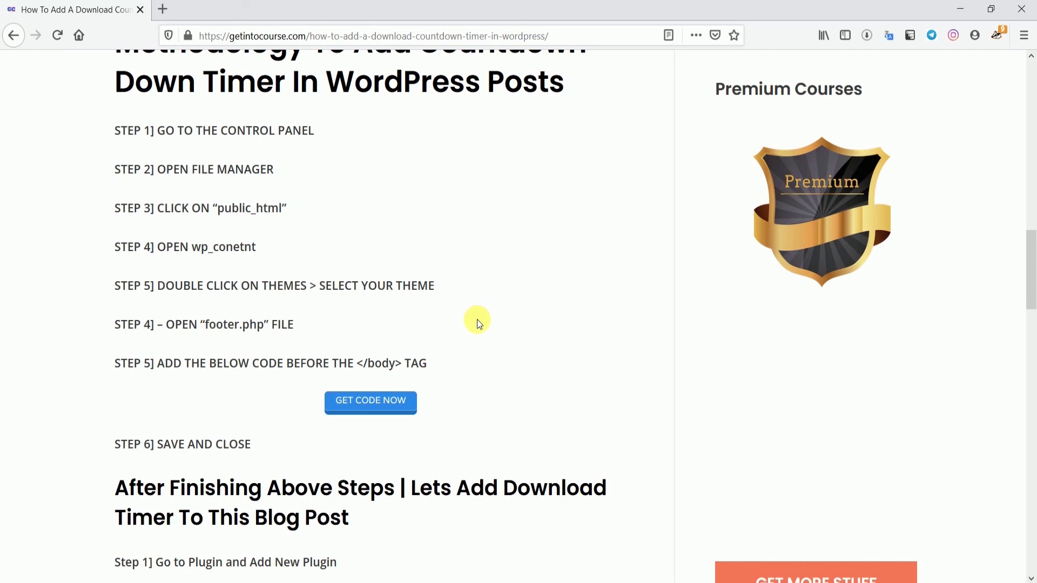
{"action": "scroll", "coordinate": [234, 185], "scroll_direction": "up", "scroll_amount": 3}
{"action": "scroll", "coordinate": [394, 287], "scroll_direction": "down", "scroll_amount": 4}
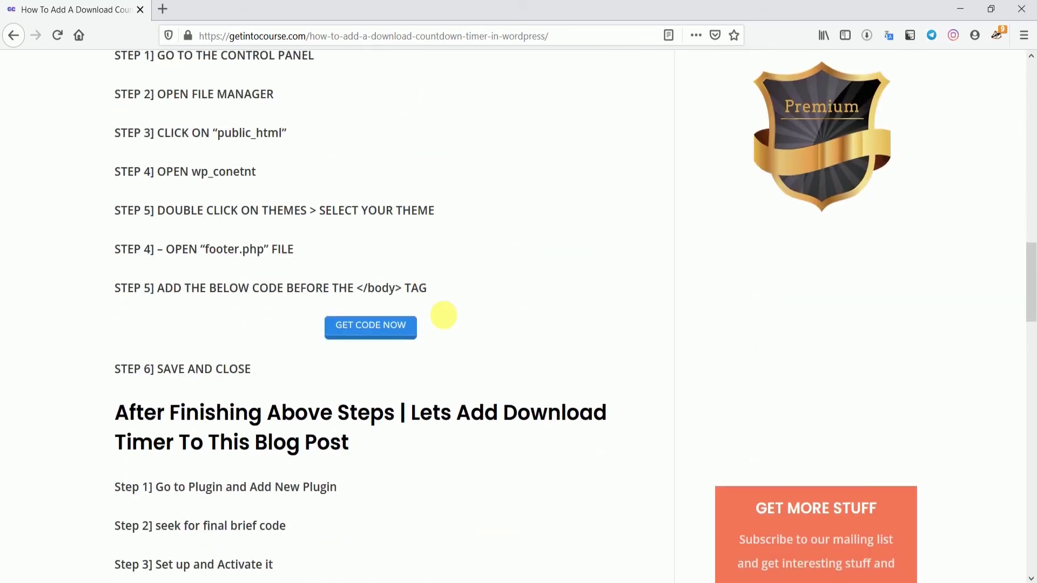
Reload the article, open its linked countdown timer code document, and copy the whole script
{"action": "left_click", "coordinate": [60, 41]}
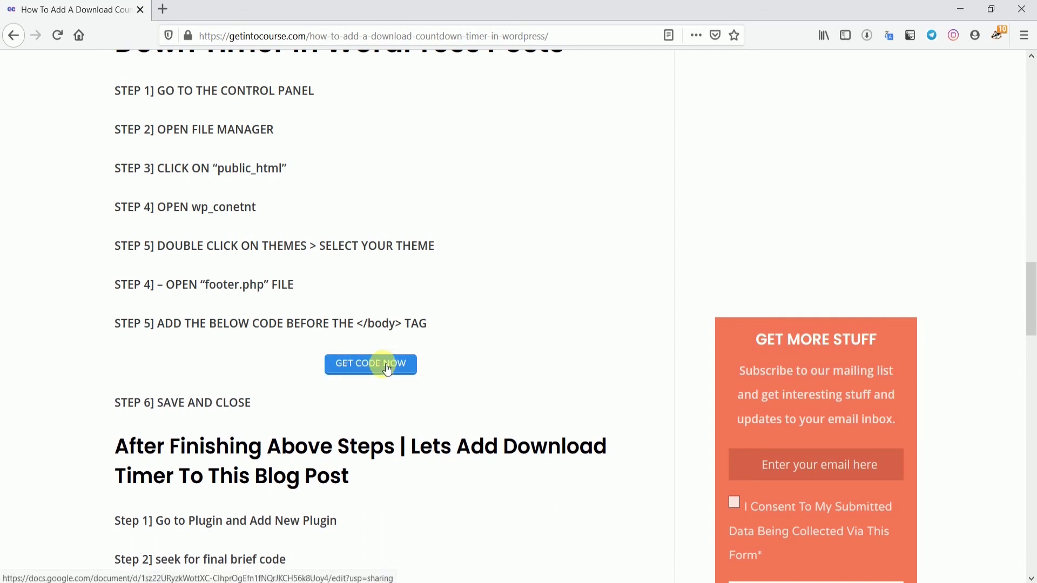
{"action": "left_click", "coordinate": [377, 370]}
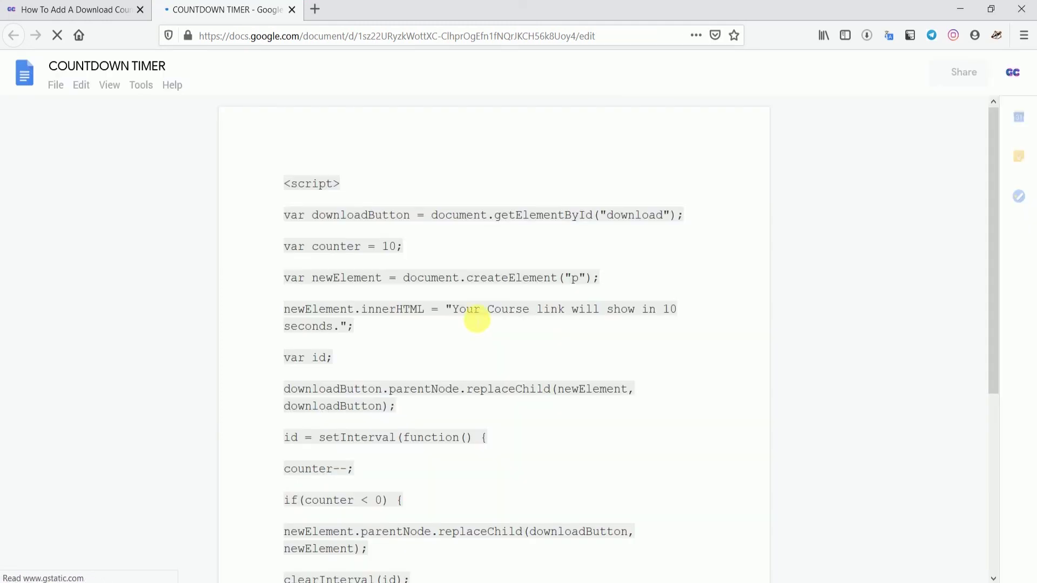
{"action": "scroll", "coordinate": [315, 191], "scroll_direction": "down", "scroll_amount": 2}
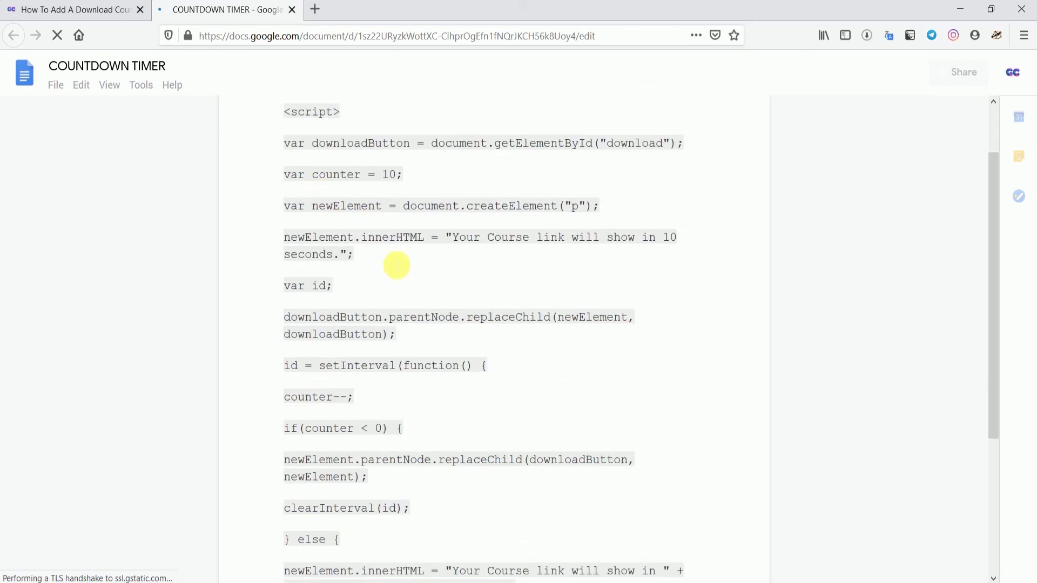
{"action": "left_click_drag", "start_coordinate": [285, 111], "coordinate": [356, 540]}
{"action": "key", "text": "ctrl+c"}
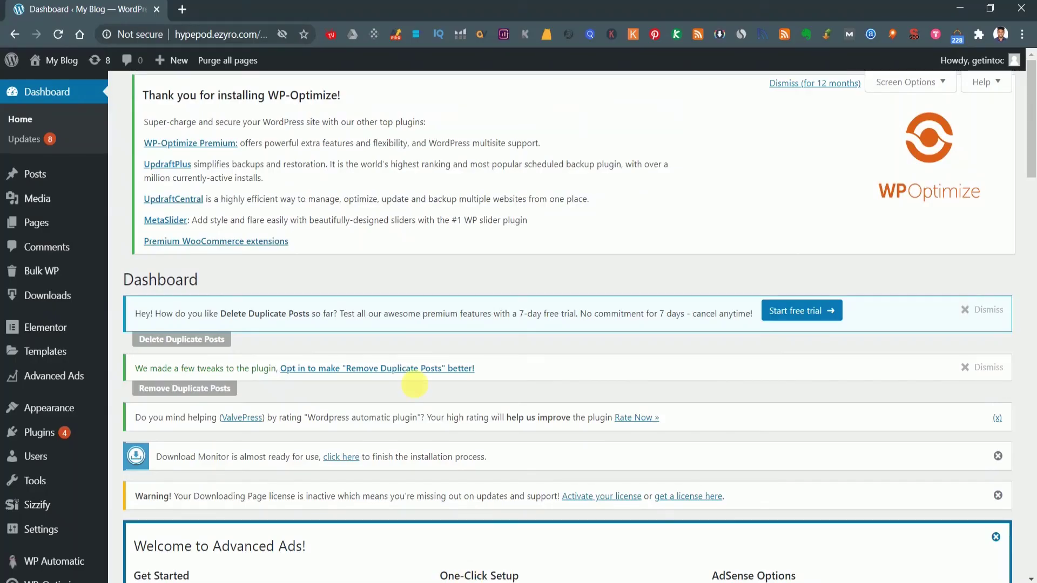
Switch to the WordPress dashboard and open the GeneratePress theme's footer.php in the Theme Editor
{"action": "scroll", "coordinate": [273, 318], "scroll_direction": "down", "scroll_amount": 3}
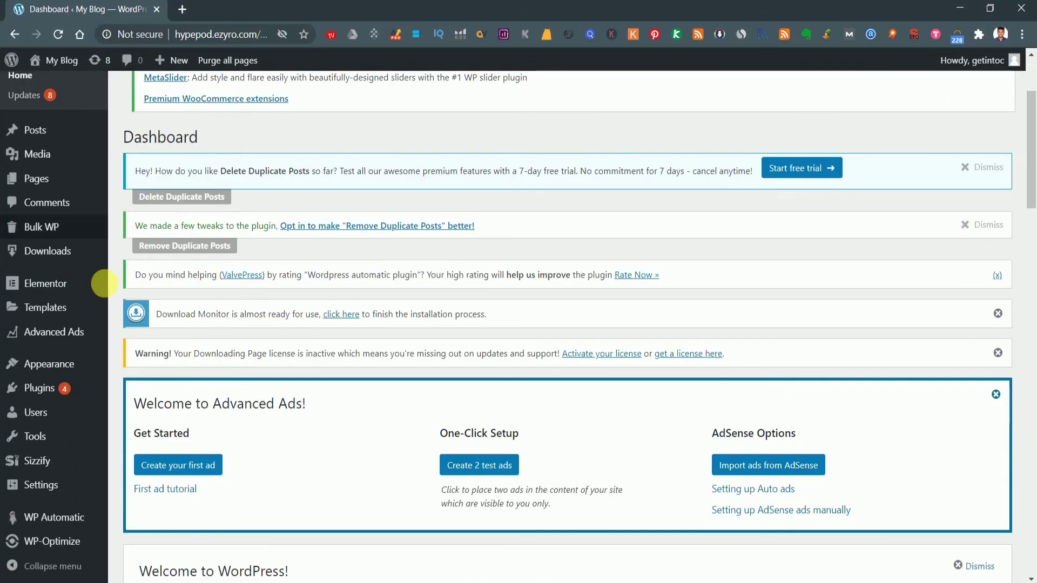
{"action": "scroll", "coordinate": [292, 343], "scroll_direction": "up", "scroll_amount": 3}
{"action": "scroll", "coordinate": [67, 292], "scroll_direction": "down", "scroll_amount": 3}
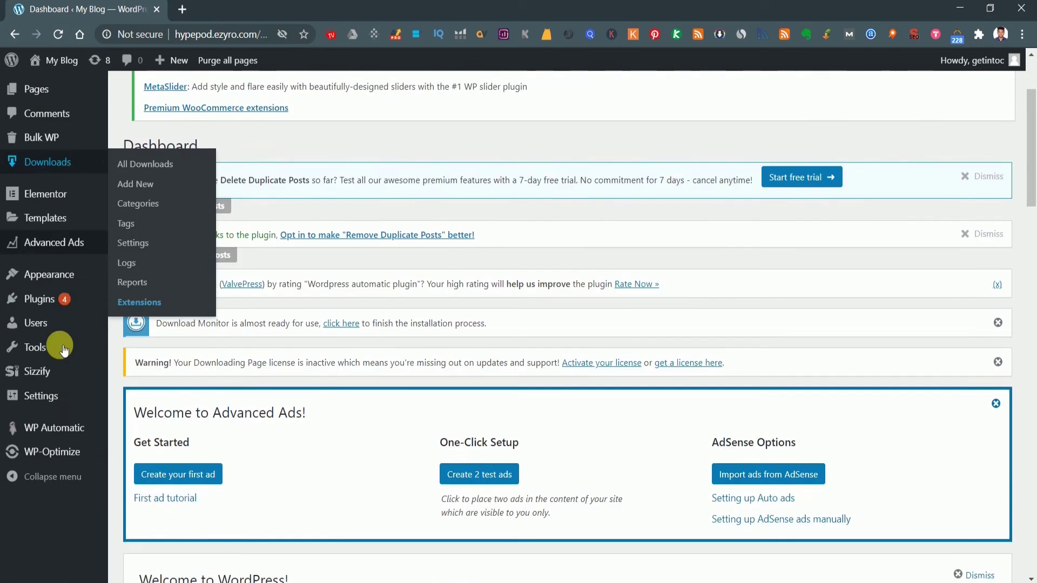
{"action": "mouse_move", "coordinate": [37, 365]}
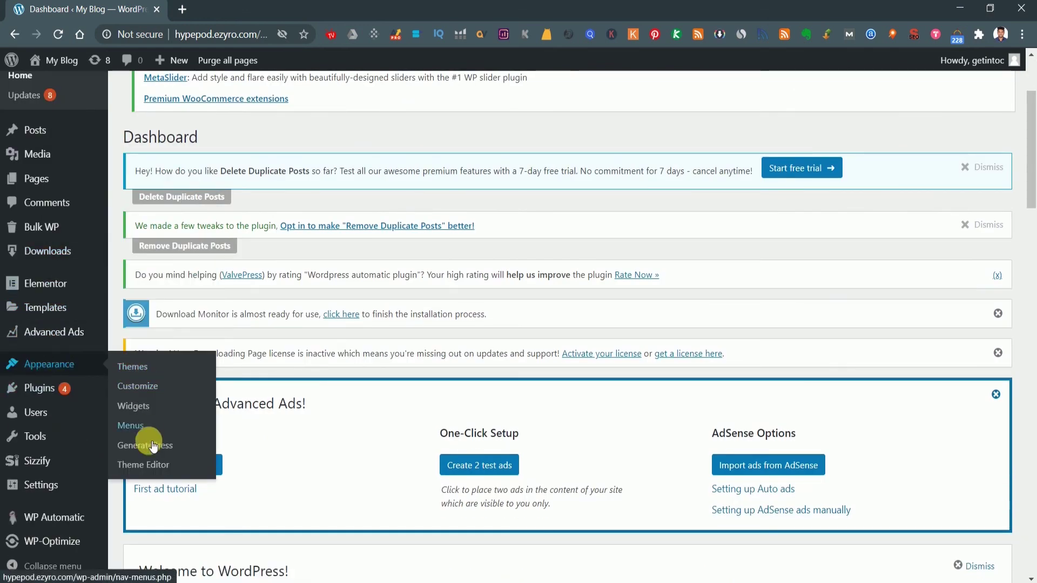
{"action": "left_click", "coordinate": [160, 467]}
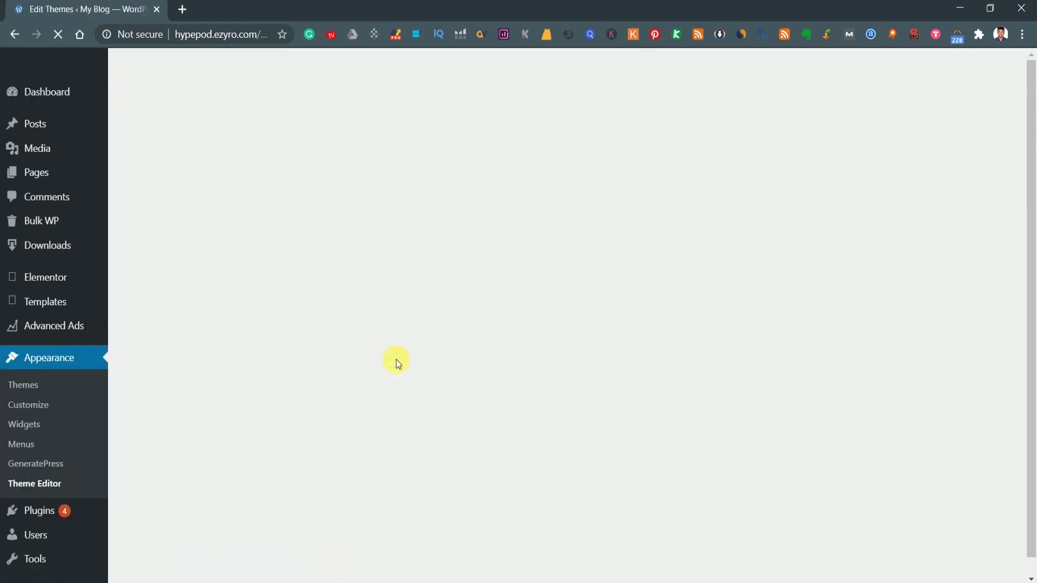
{"action": "scroll", "coordinate": [508, 258], "scroll_direction": "down", "scroll_amount": 5}
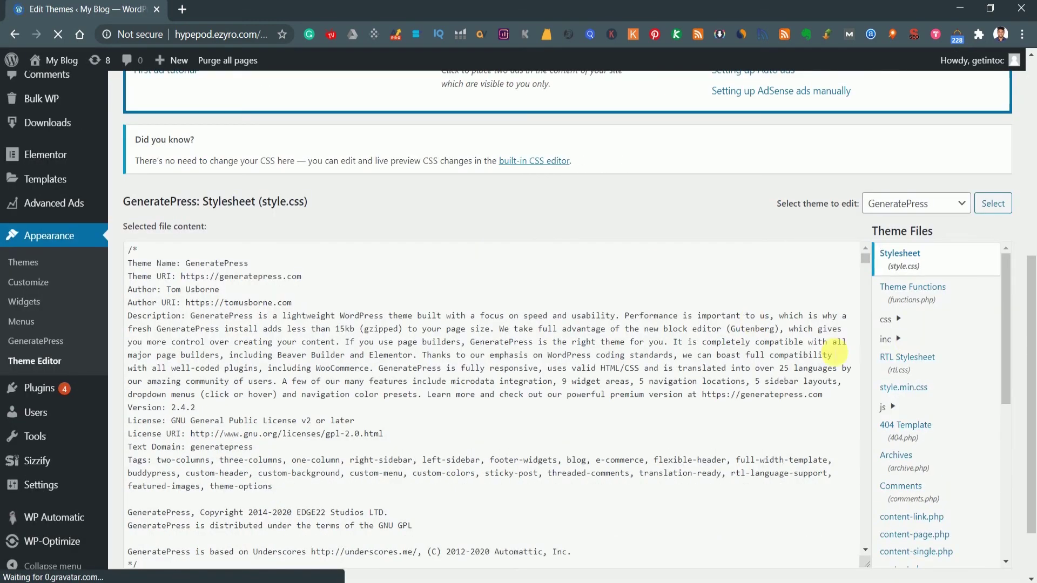
{"action": "scroll", "coordinate": [930, 347], "scroll_direction": "down", "scroll_amount": 4}
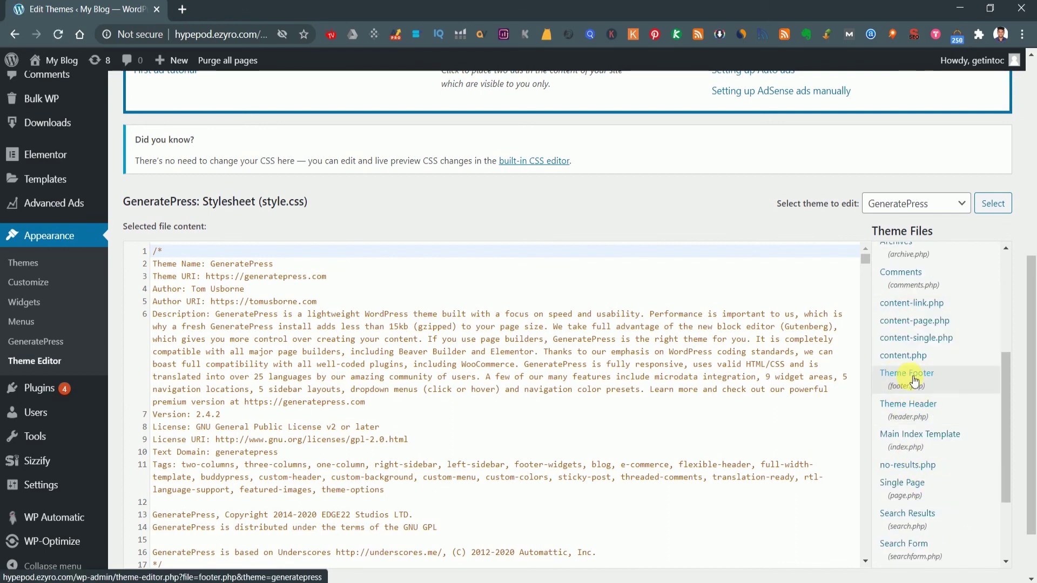
{"action": "left_click", "coordinate": [949, 385]}
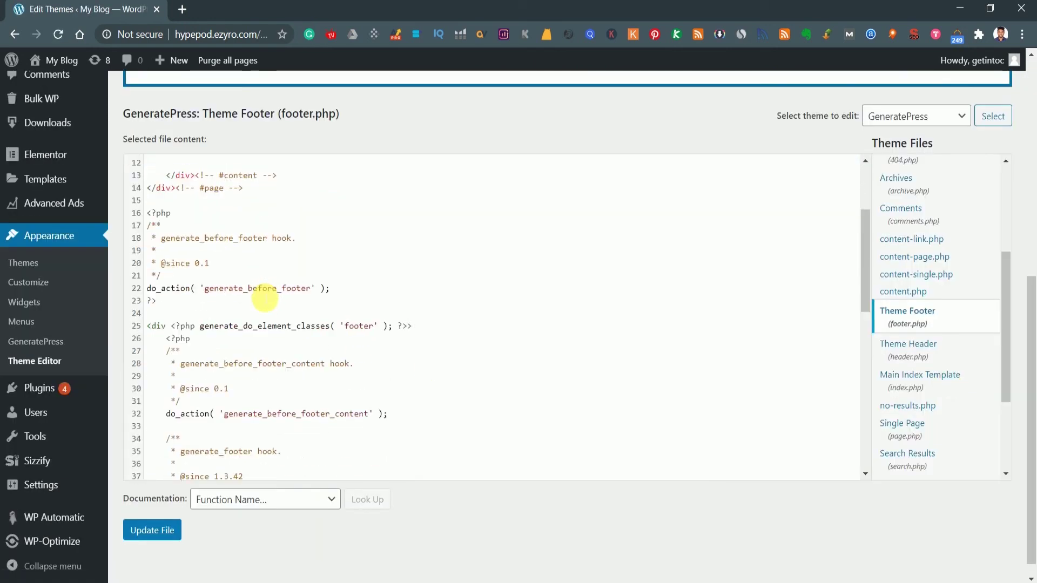
Paste the copied countdown script just above the closing </body> tag in footer.php and update the file
{"action": "scroll", "coordinate": [264, 299], "scroll_direction": "down", "scroll_amount": 10}
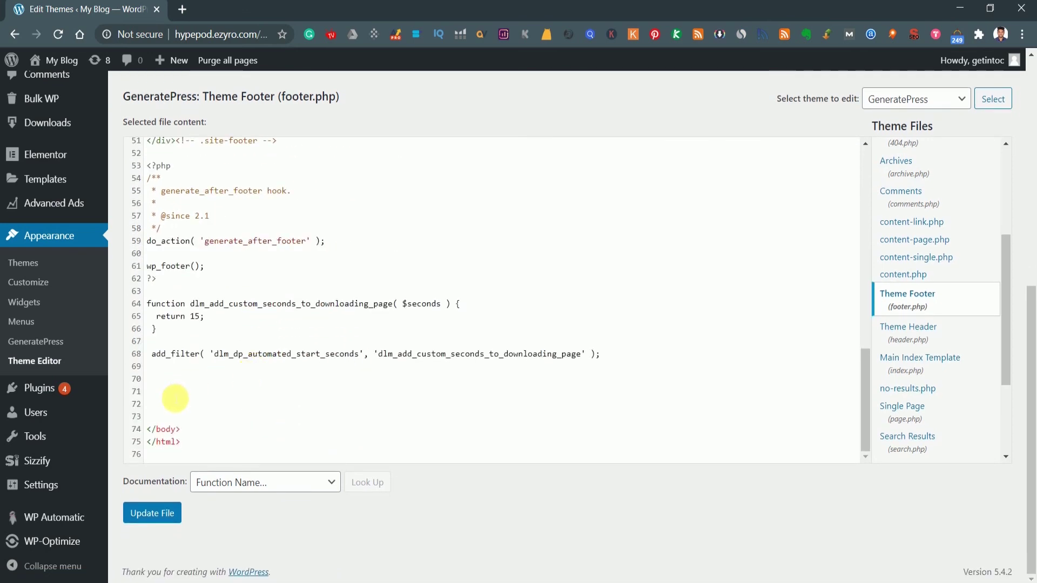
{"action": "left_click", "coordinate": [174, 396]}
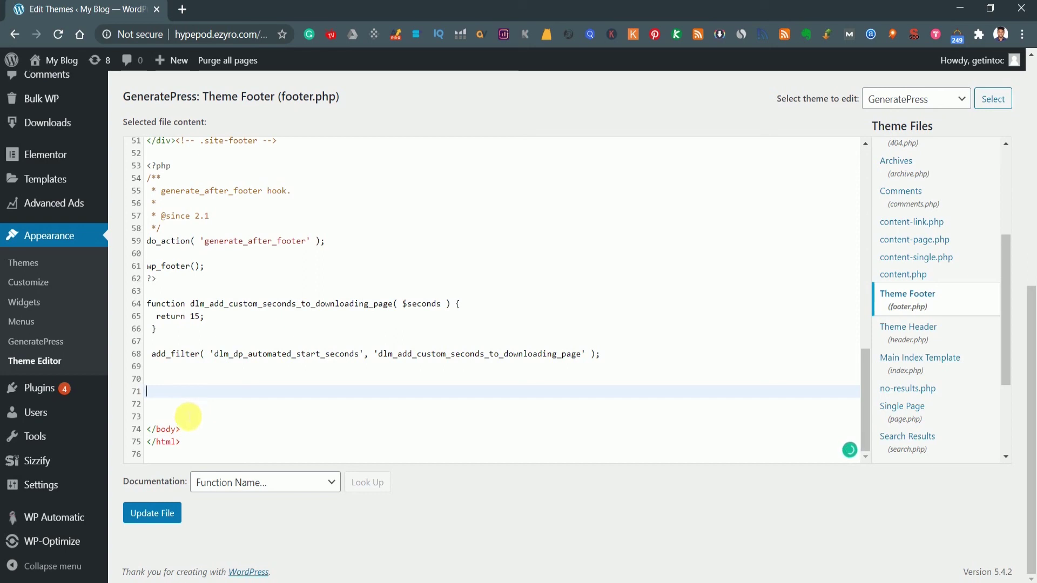
{"action": "key", "text": "ctrl+v"}
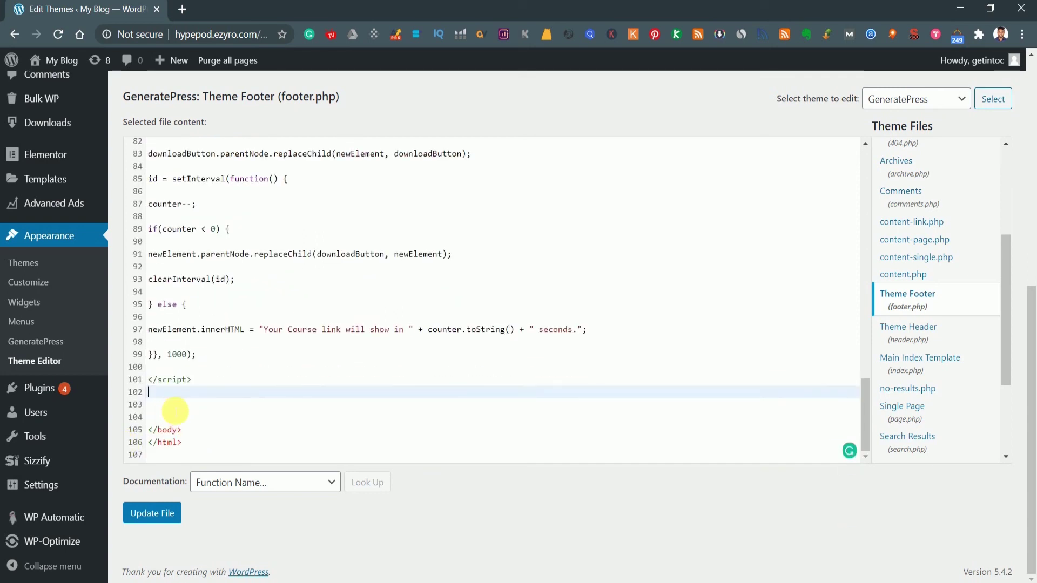
{"action": "left_click_drag", "start_coordinate": [184, 430], "coordinate": [141, 435]}
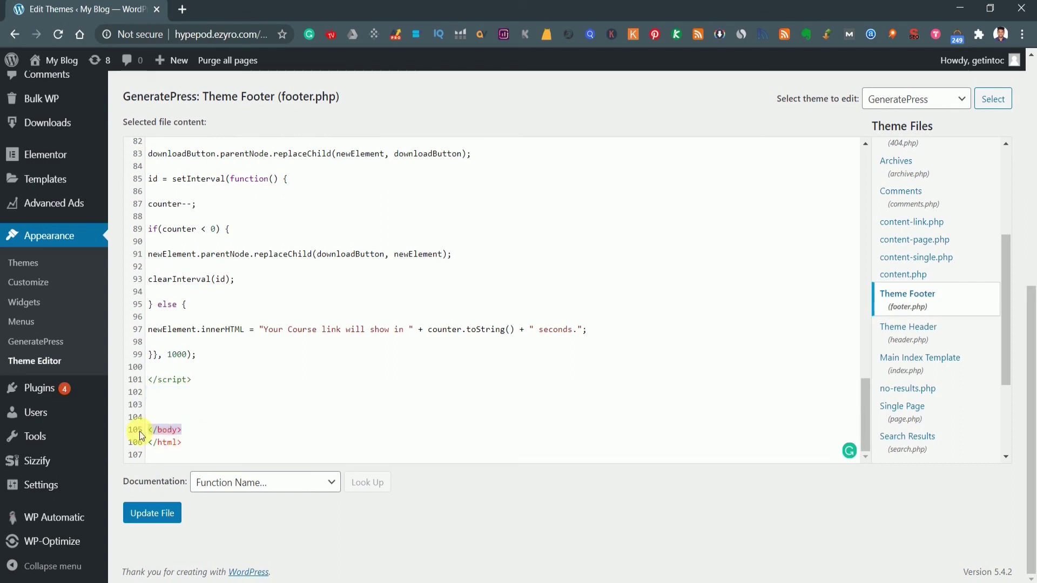
{"action": "left_click", "coordinate": [162, 406]}
{"action": "key", "text": "BackSpace"}
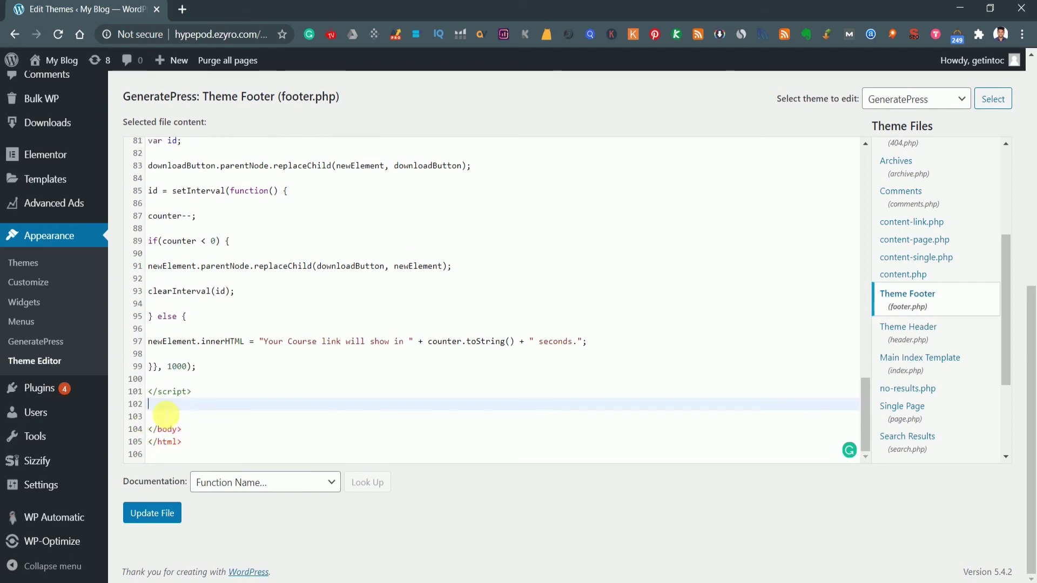
{"action": "left_click", "coordinate": [154, 516]}
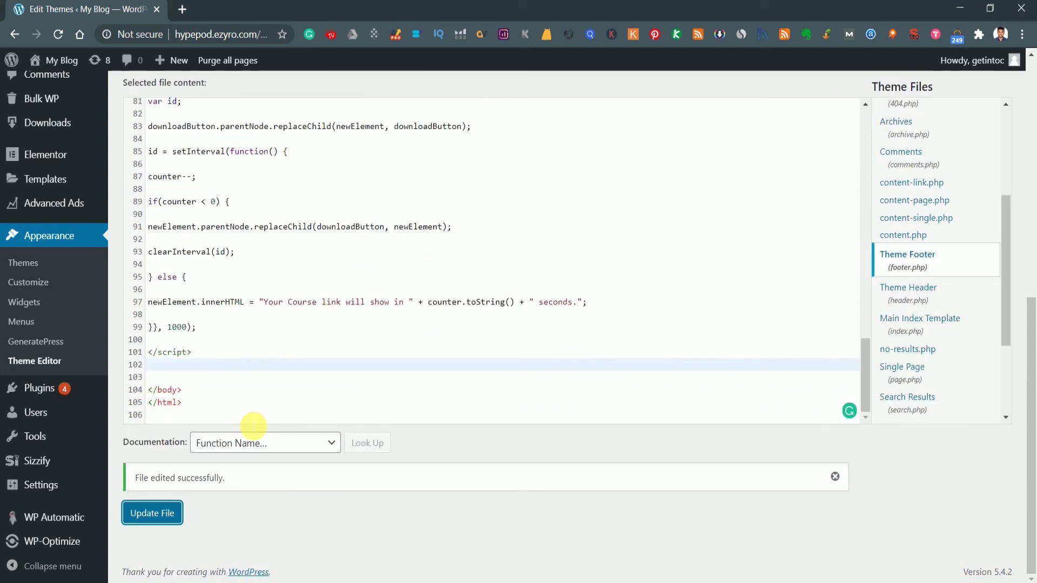
Change the script's initial message on the newElement.innerHTML line to "Your Course link will show in 20 seconds."
{"action": "scroll", "coordinate": [241, 296], "scroll_direction": "up", "scroll_amount": 2}
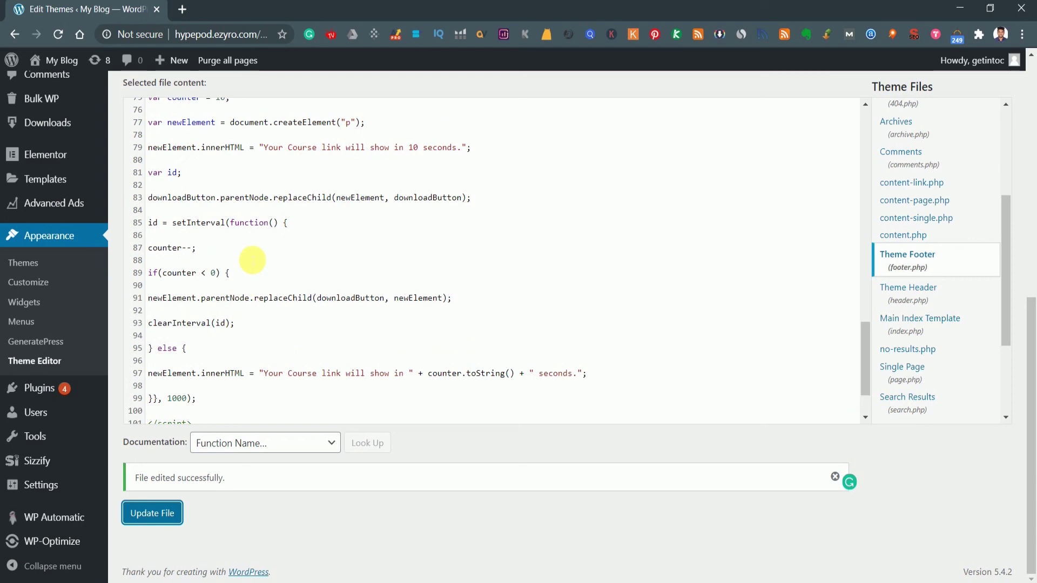
{"action": "scroll", "coordinate": [252, 260], "scroll_direction": "up", "scroll_amount": 2}
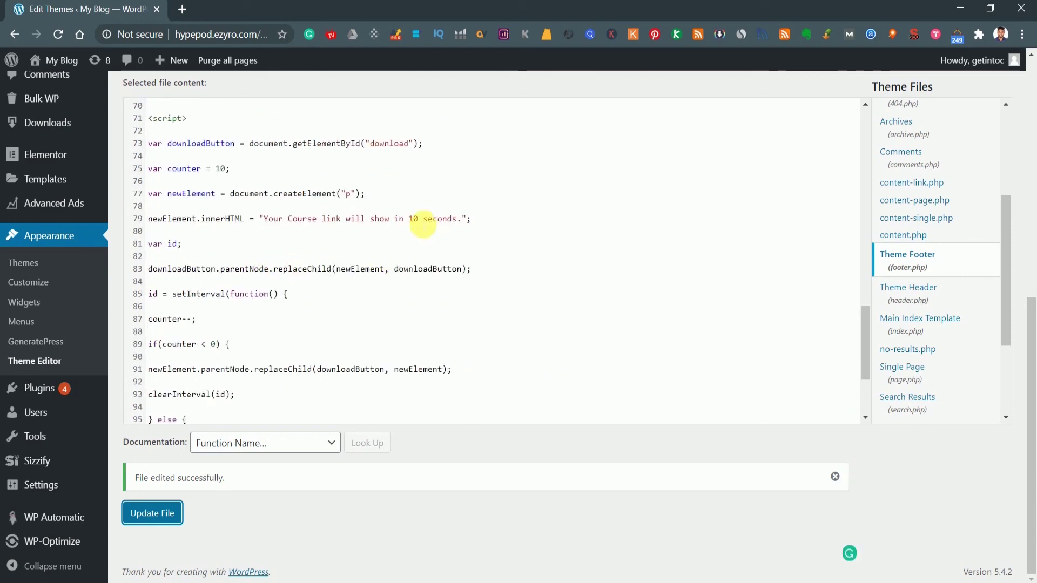
{"action": "left_click", "coordinate": [417, 220]}
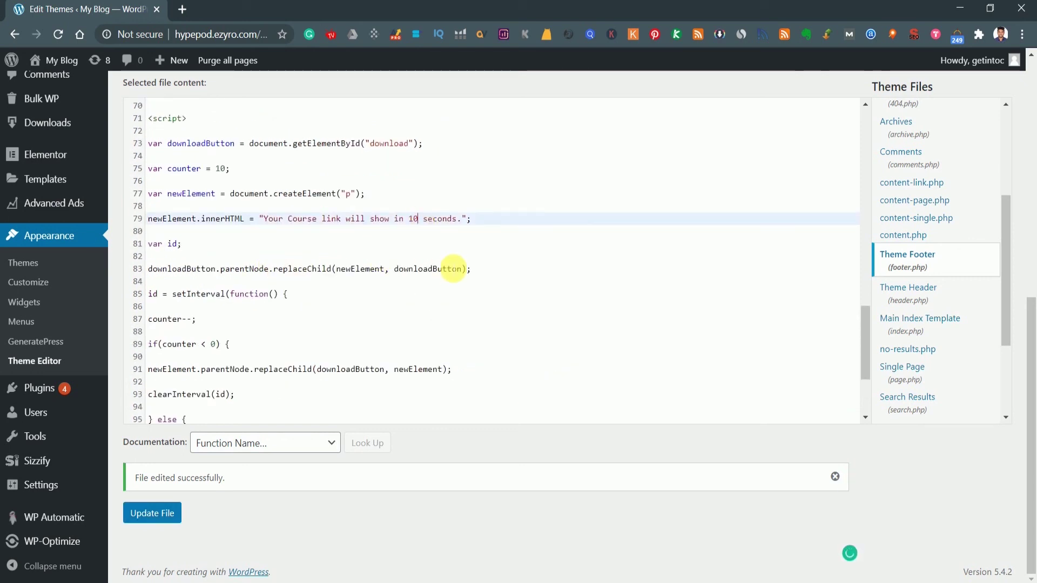
{"action": "key", "text": "BackSpace"}
{"action": "key", "text": "BackSpace"}
{"action": "type", "text": "2"}
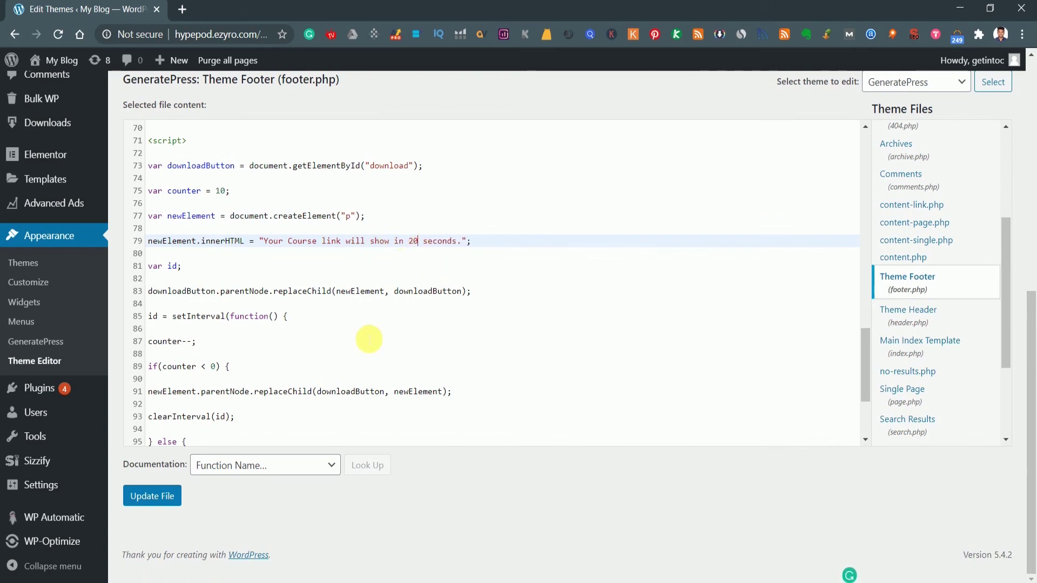
Set the script's counter variable to 20 and check it against the seconds in the message text
{"action": "scroll", "coordinate": [359, 356], "scroll_direction": "down", "scroll_amount": 3}
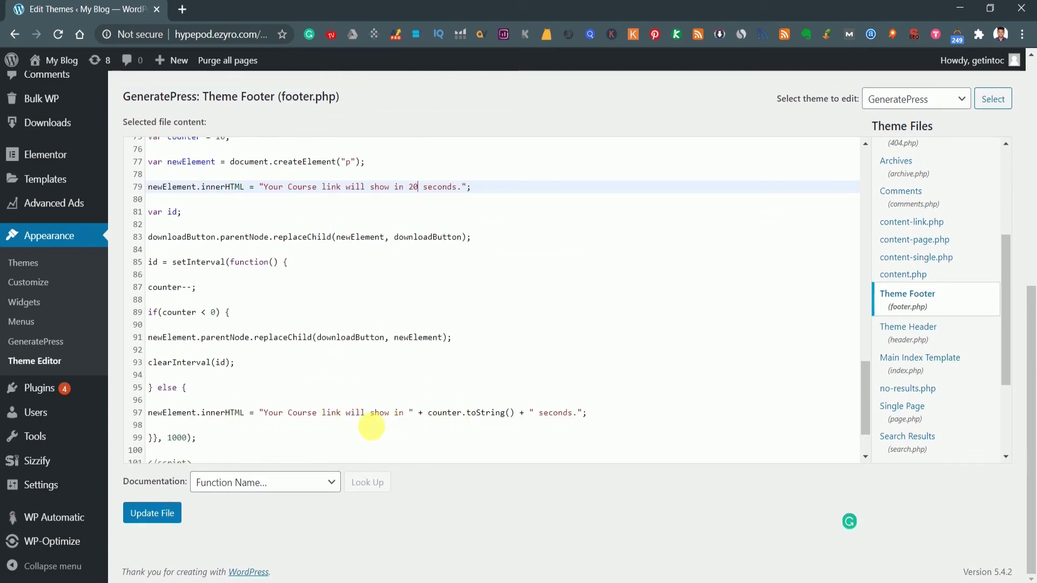
{"action": "scroll", "coordinate": [258, 359], "scroll_direction": "down", "scroll_amount": 3}
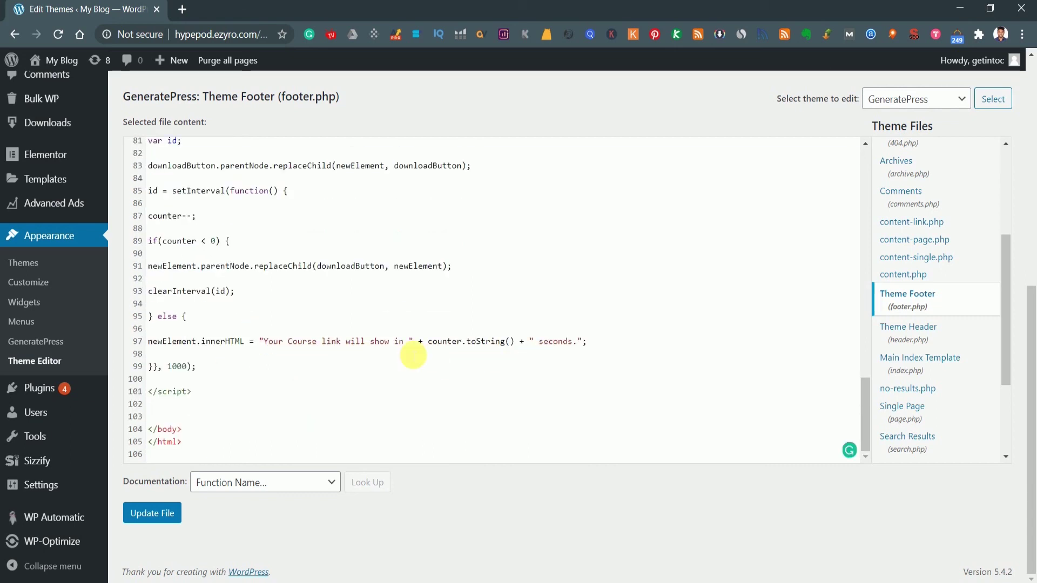
{"action": "scroll", "coordinate": [245, 276], "scroll_direction": "up", "scroll_amount": 5}
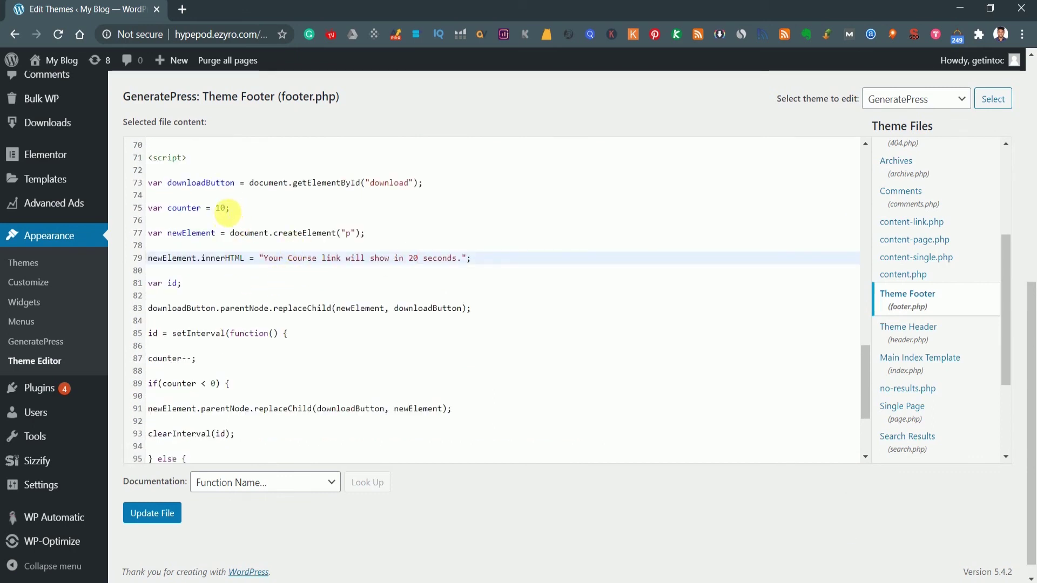
{"action": "left_click", "coordinate": [227, 210]}
{"action": "type", "text": "2"}
{"action": "scroll", "coordinate": [243, 227], "scroll_direction": "up", "scroll_amount": 1}
{"action": "scroll", "coordinate": [291, 246], "scroll_direction": "up", "scroll_amount": 1}
{"action": "scroll", "coordinate": [281, 284], "scroll_direction": "down", "scroll_amount": 1}
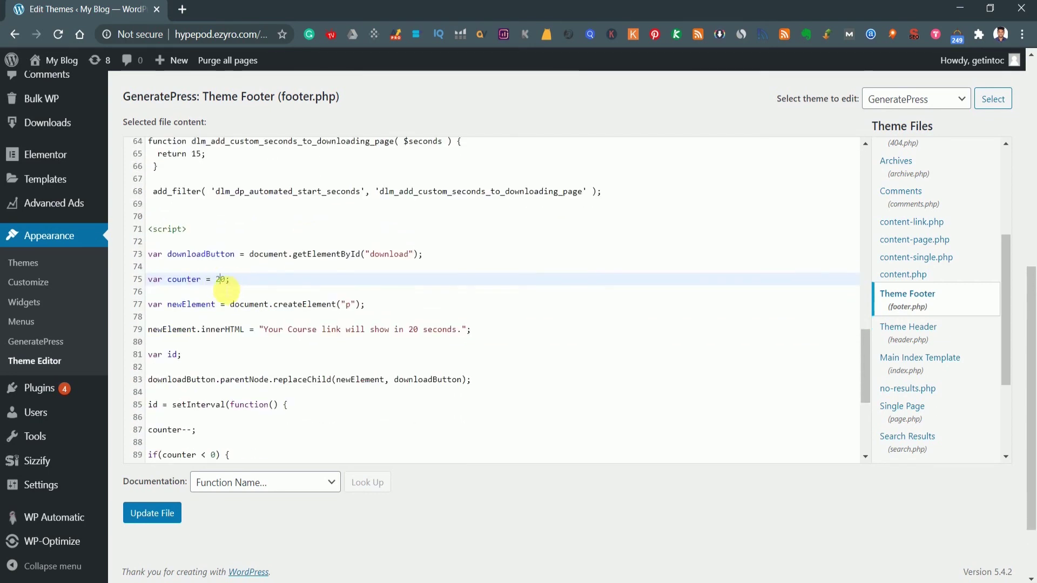
{"action": "double_click", "coordinate": [412, 330]}
{"action": "double_click", "coordinate": [221, 279]}
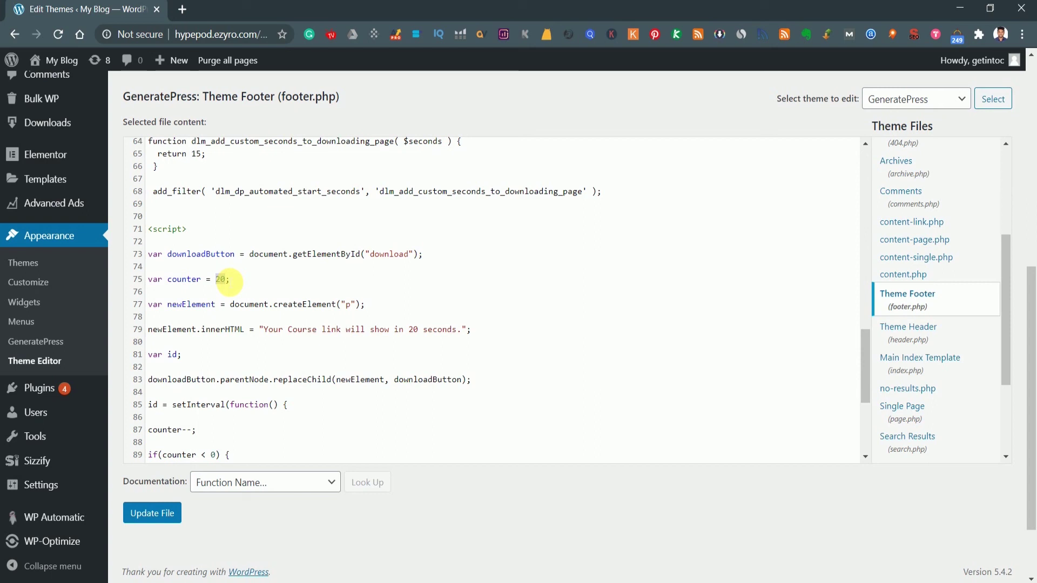
Save the edited countdown script in footer.php and check the remaining script lines down to the closing tags
{"action": "left_click", "coordinate": [362, 294]}
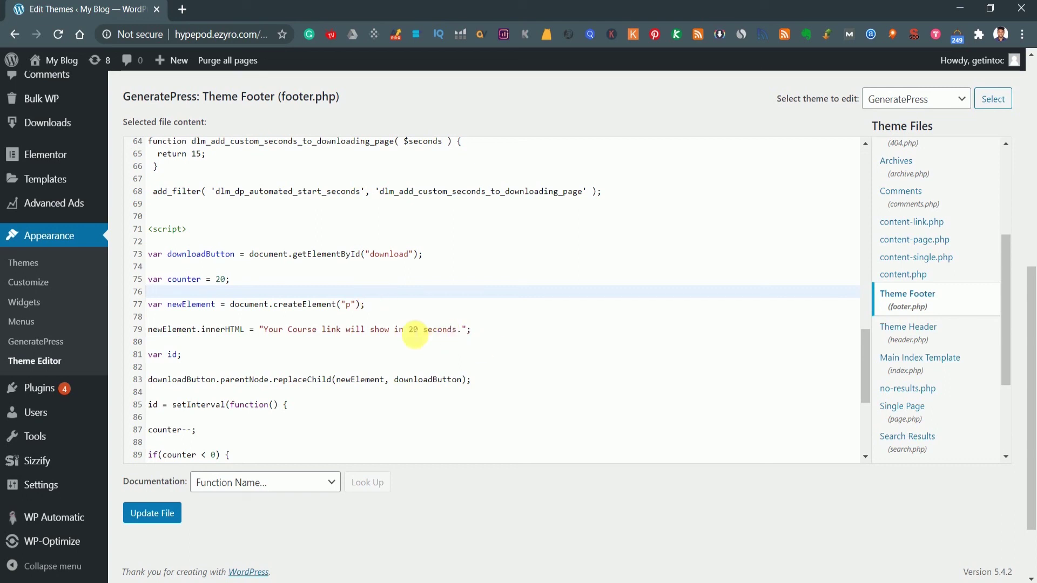
{"action": "left_click", "coordinate": [152, 515]}
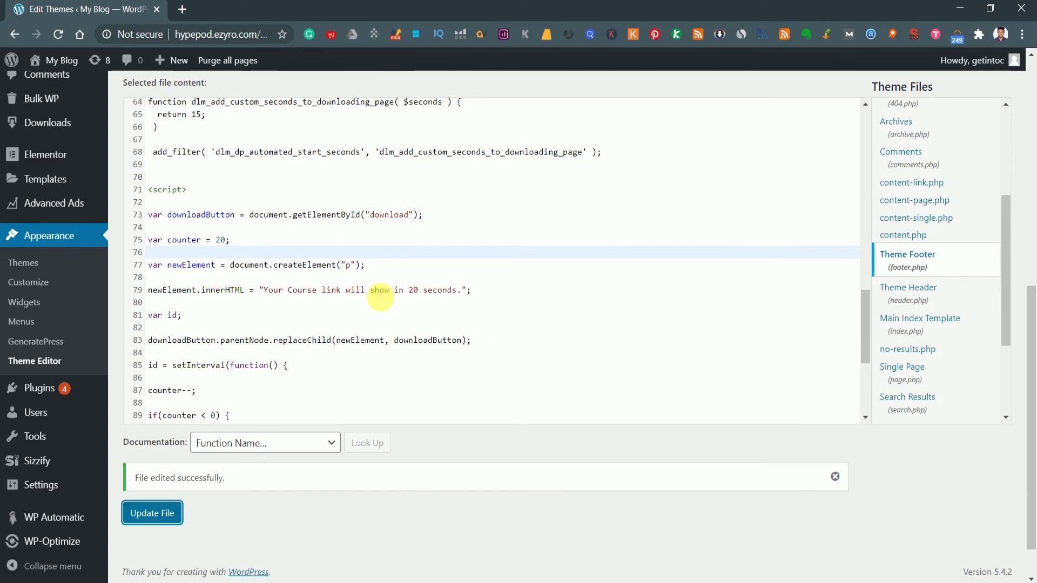
{"action": "scroll", "coordinate": [161, 291], "scroll_direction": "down", "scroll_amount": 5}
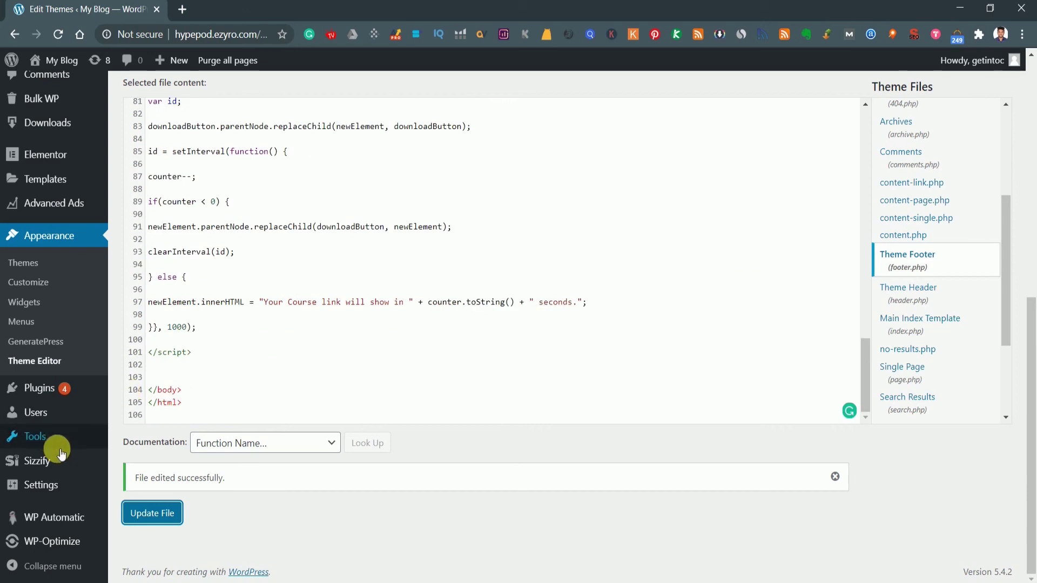
Open the page for adding new plugins and search it for "shortcodes"
{"action": "mouse_move", "coordinate": [41, 390]}
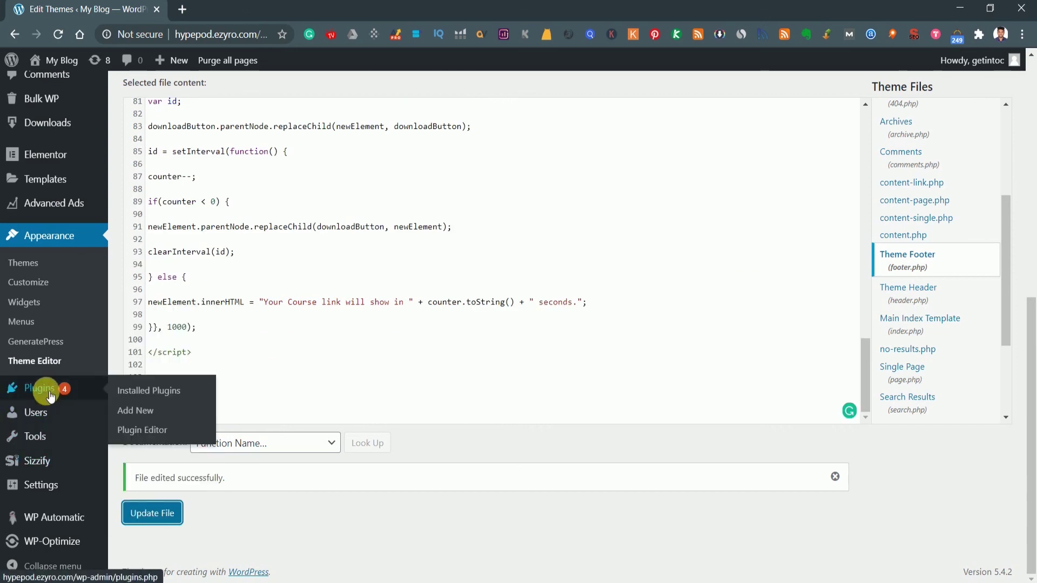
{"action": "left_click", "coordinate": [143, 412]}
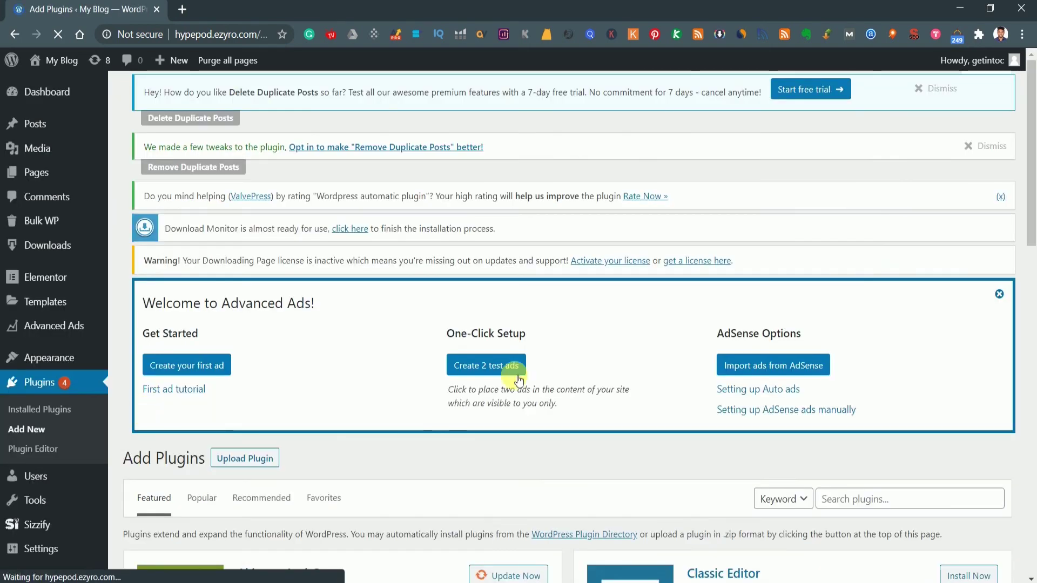
{"action": "scroll", "coordinate": [518, 379], "scroll_direction": "down", "scroll_amount": 3}
{"action": "left_click", "coordinate": [835, 317]}
{"action": "type", "text": "s"}
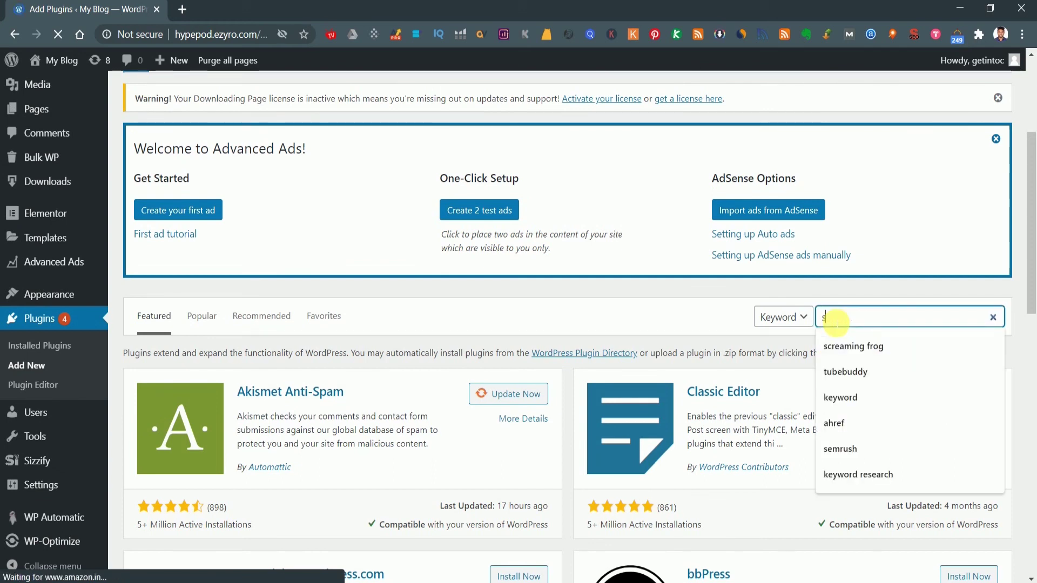
{"action": "type", "text": "hortcodes"}
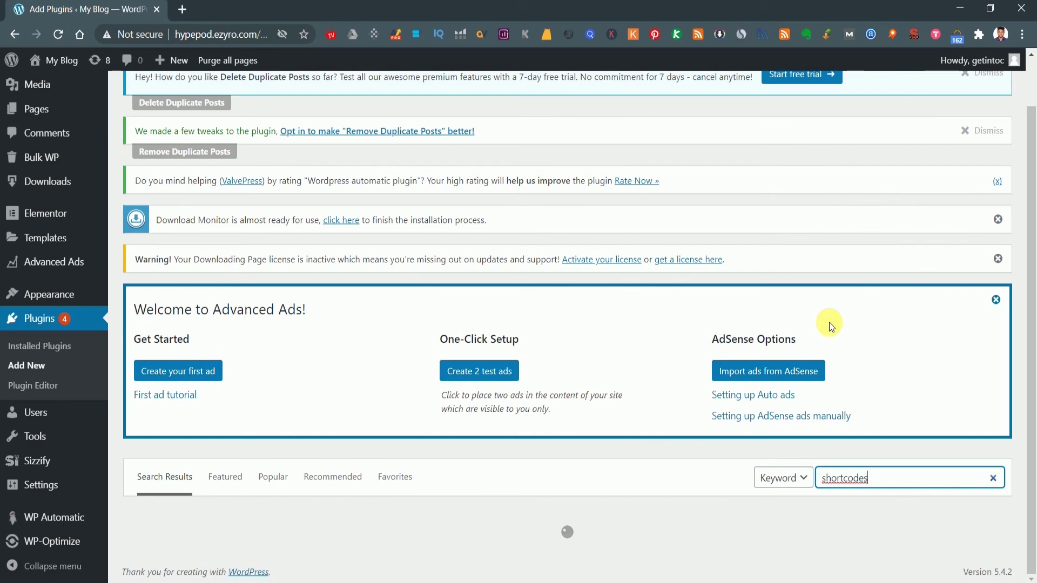
Install and activate the WordPress Shortcodes Plugin — Shortcodes Ultimate from the search results
{"action": "scroll", "coordinate": [826, 302], "scroll_direction": "down", "scroll_amount": 3}
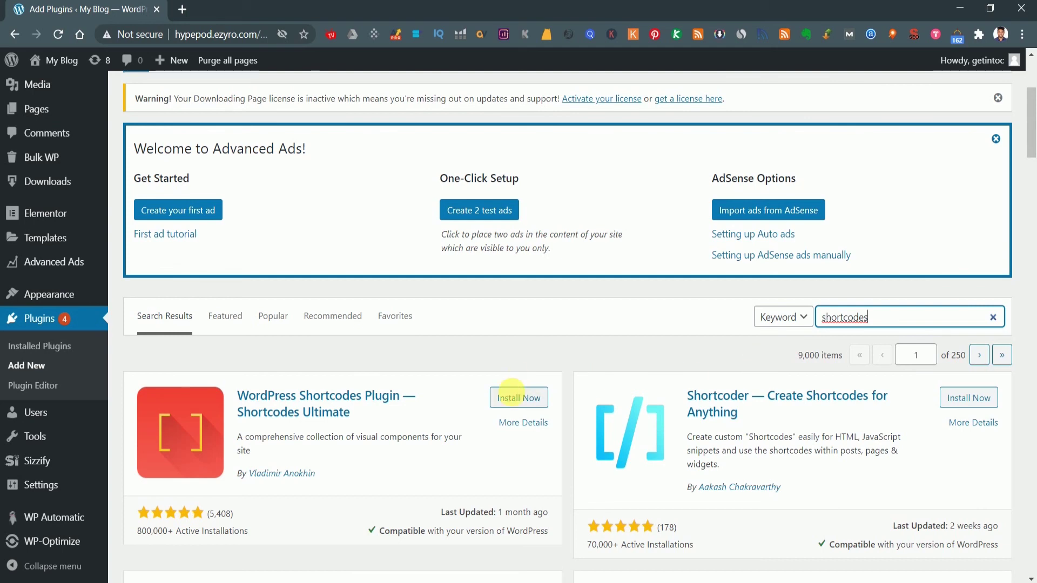
{"action": "left_click", "coordinate": [522, 399]}
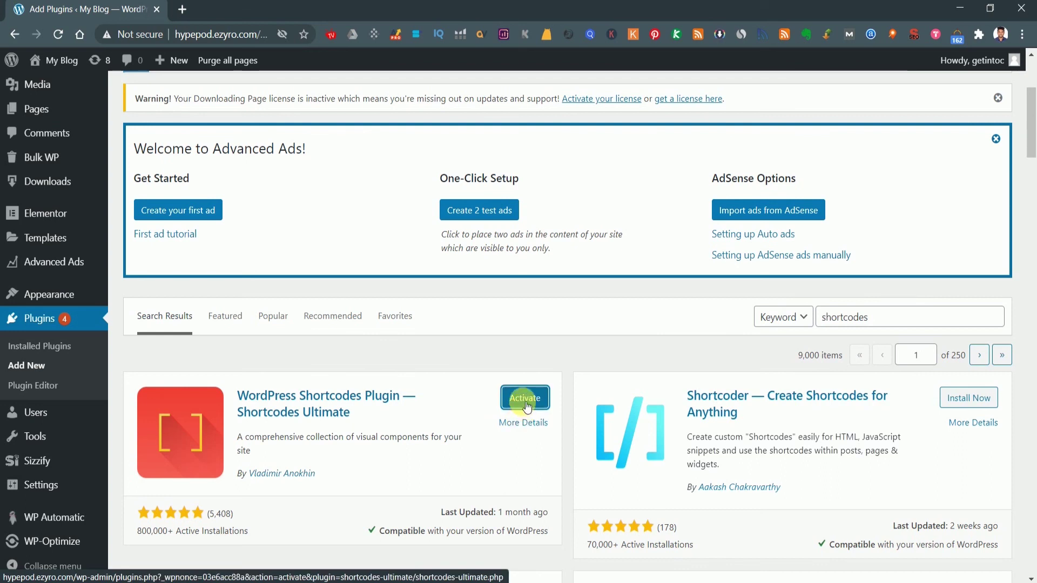
{"action": "left_click", "coordinate": [525, 402]}
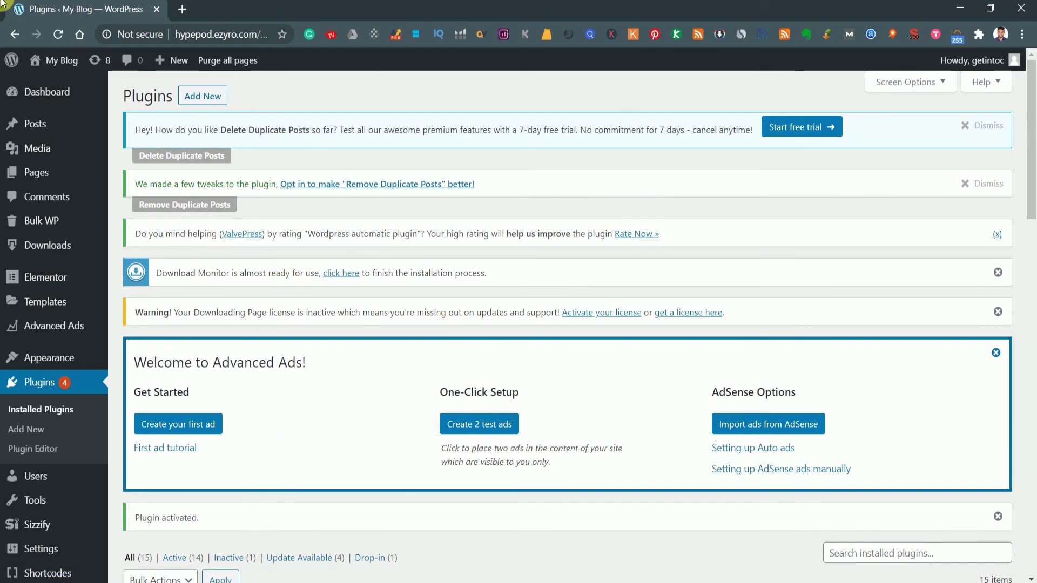
Open the editor for a new WordPress post in a separate browser tab
{"action": "mouse_move", "coordinate": [34, 122]}
{"action": "right_click", "coordinate": [154, 147]}
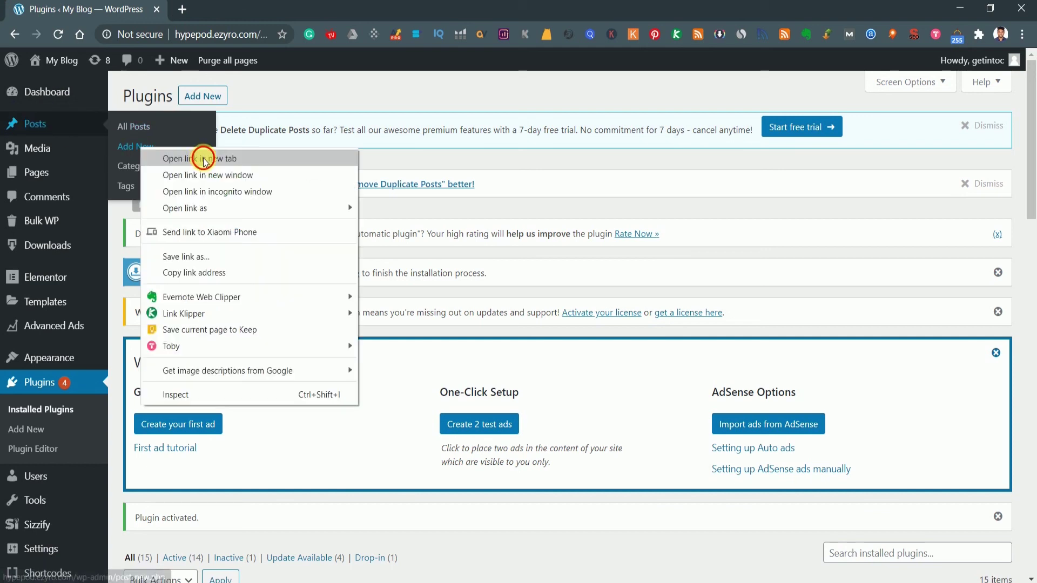
{"action": "left_click", "coordinate": [197, 93]}
Search Google for "football images" in another new browser tab and bring up the results
{"action": "left_click", "coordinate": [345, 9]}
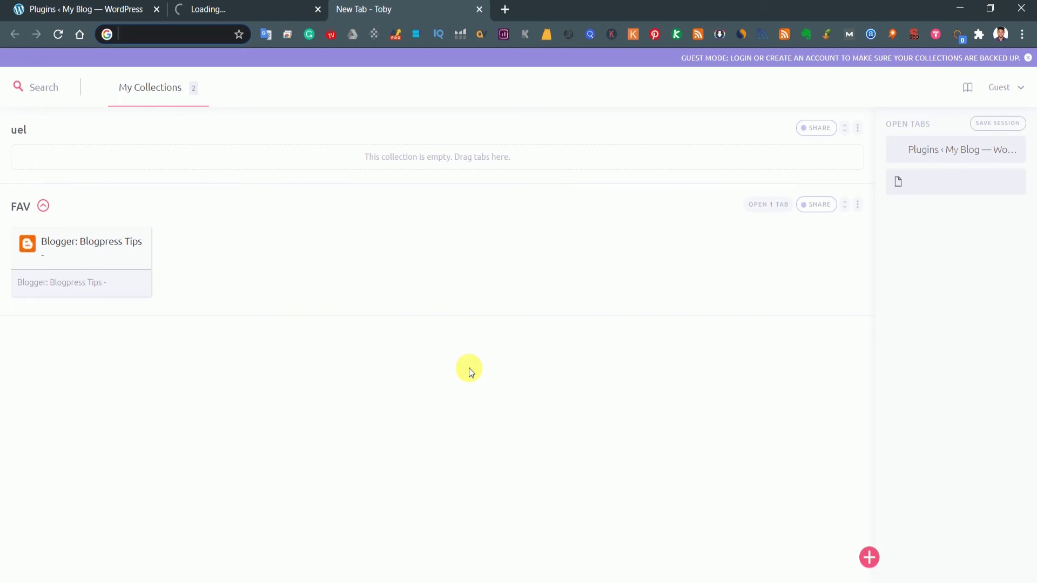
{"action": "type", "text": "footbal"}
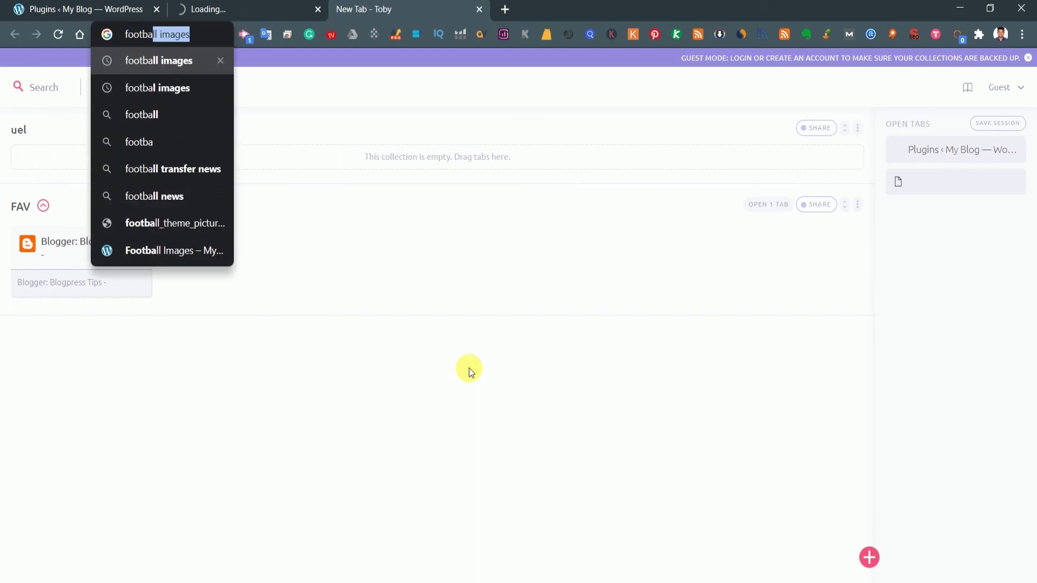
{"action": "type", "text": " images"}
{"action": "key", "text": "Return"}
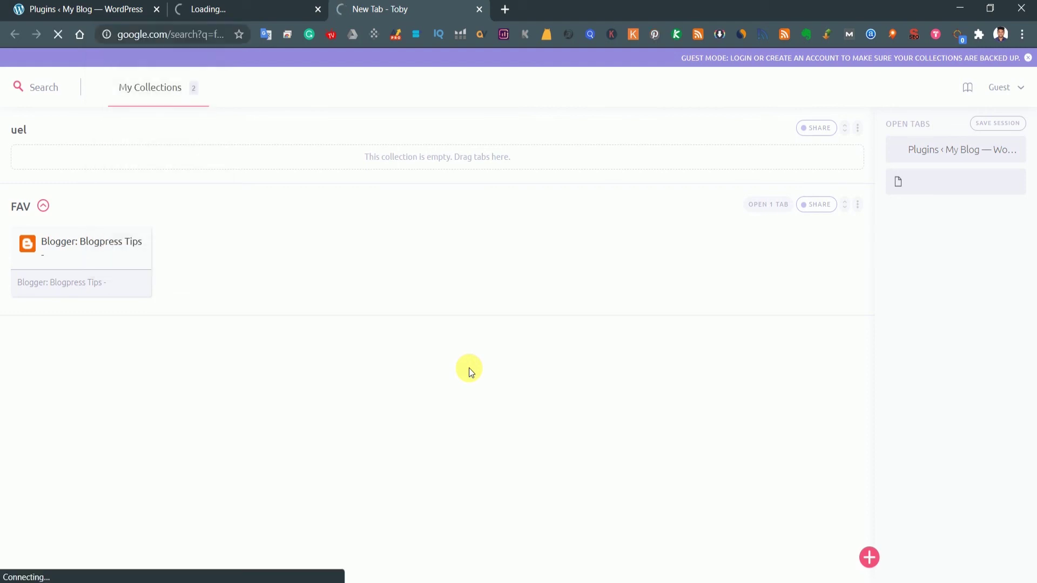
{"action": "left_click", "coordinate": [301, 5]}
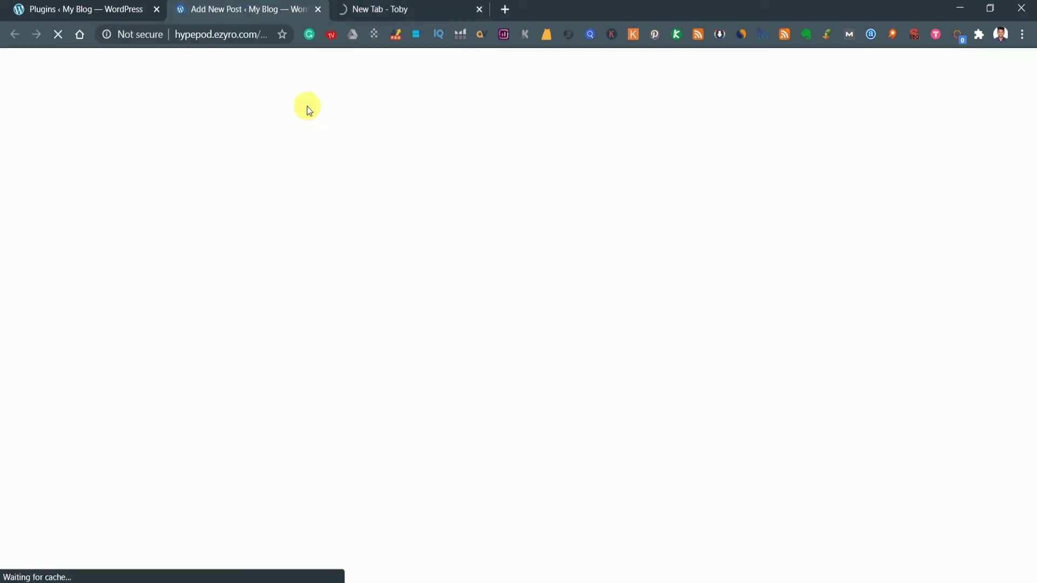
{"action": "left_click", "coordinate": [417, 4]}
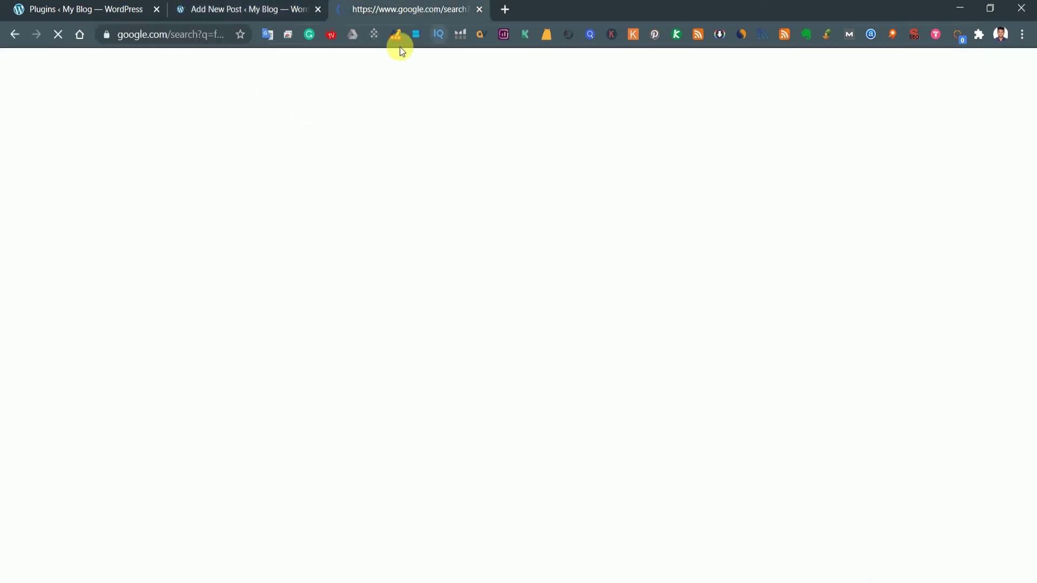
{"action": "left_click", "coordinate": [257, 7]}
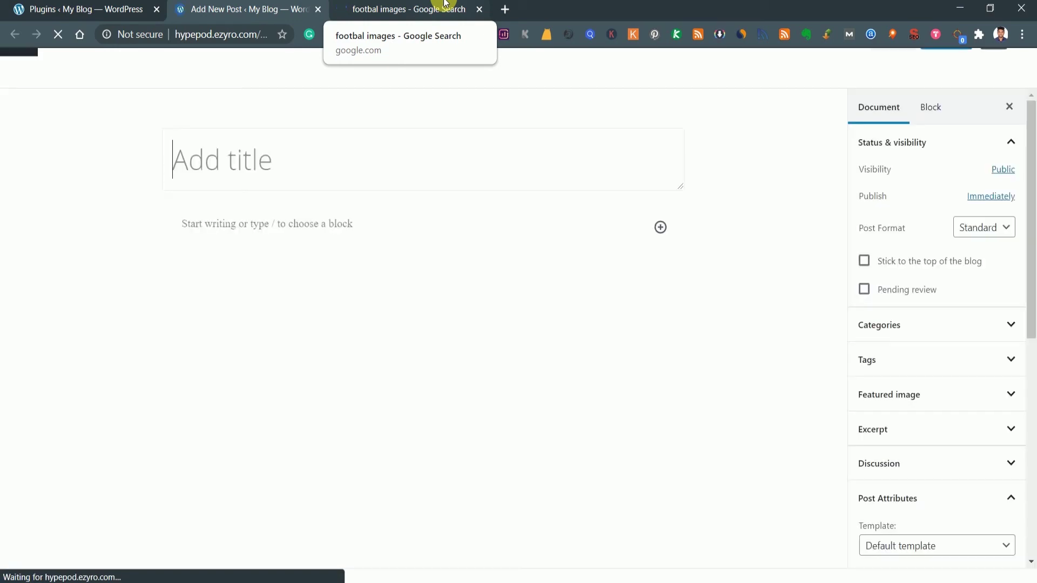
{"action": "left_click", "coordinate": [445, 5]}
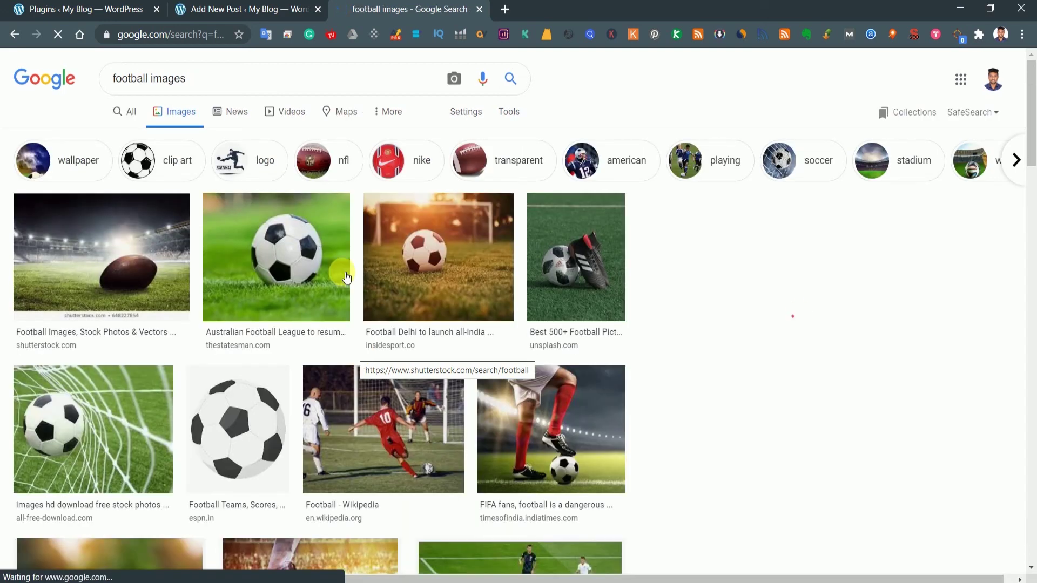
Copy the image address of the all-free-download.com football-in-net picture and return to the new post
{"action": "left_click", "coordinate": [298, 267]}
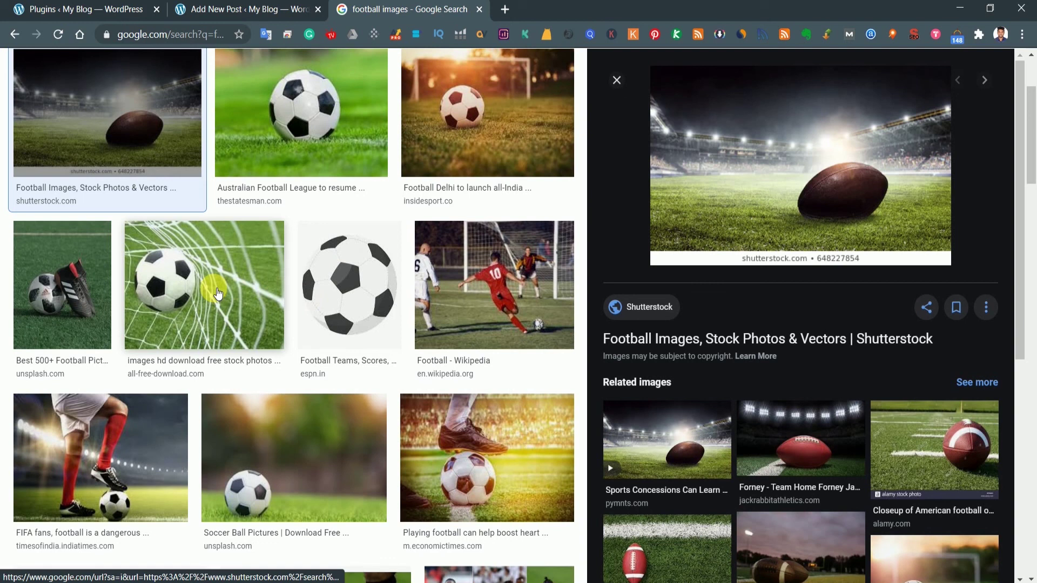
{"action": "right_click", "coordinate": [218, 293]}
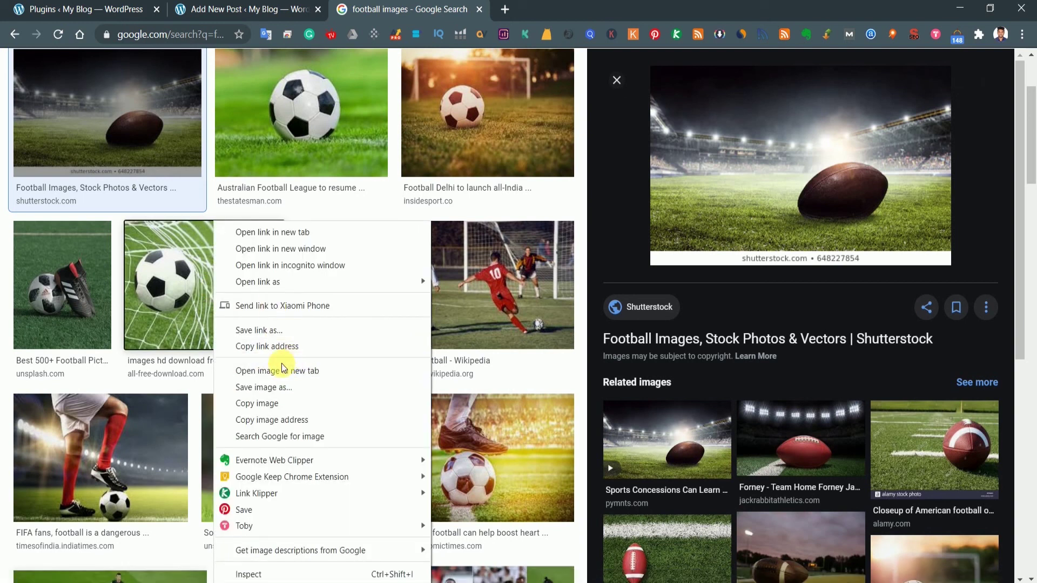
{"action": "left_click", "coordinate": [272, 420]}
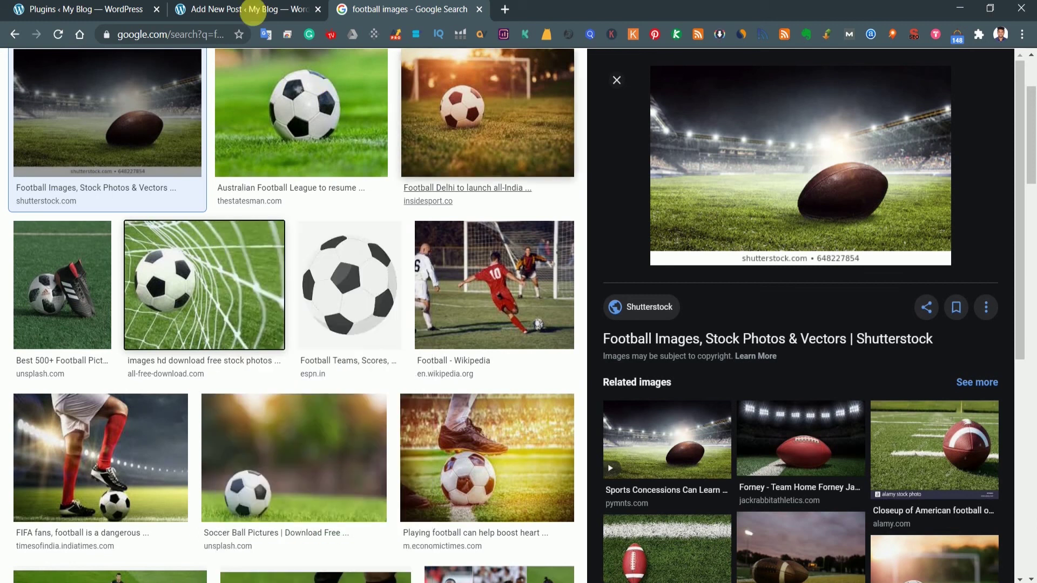
{"action": "left_click", "coordinate": [237, 9]}
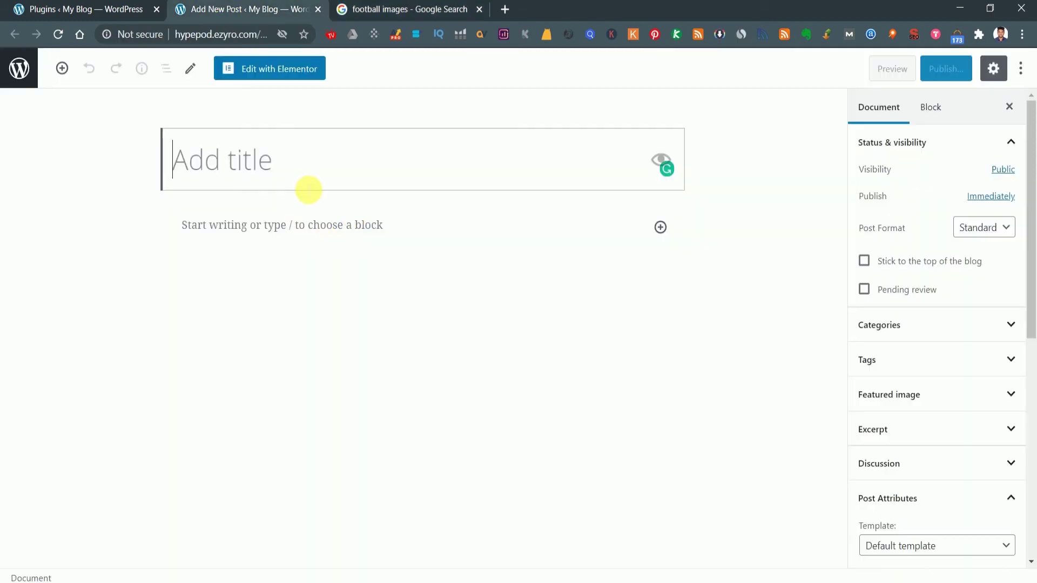
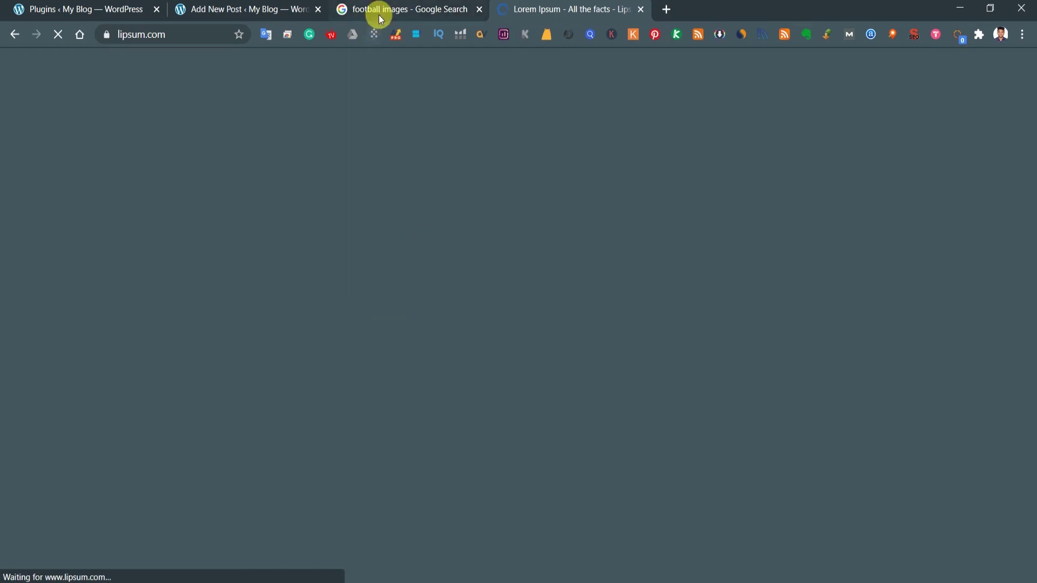
Copy the "What is Lorem Ipsum?" paragraph from lipsum.com and paste it as the body text of the Football Images post
{"action": "left_click", "coordinate": [249, 9]}
{"action": "left_click", "coordinate": [393, 9]}
{"action": "left_click", "coordinate": [540, 9]}
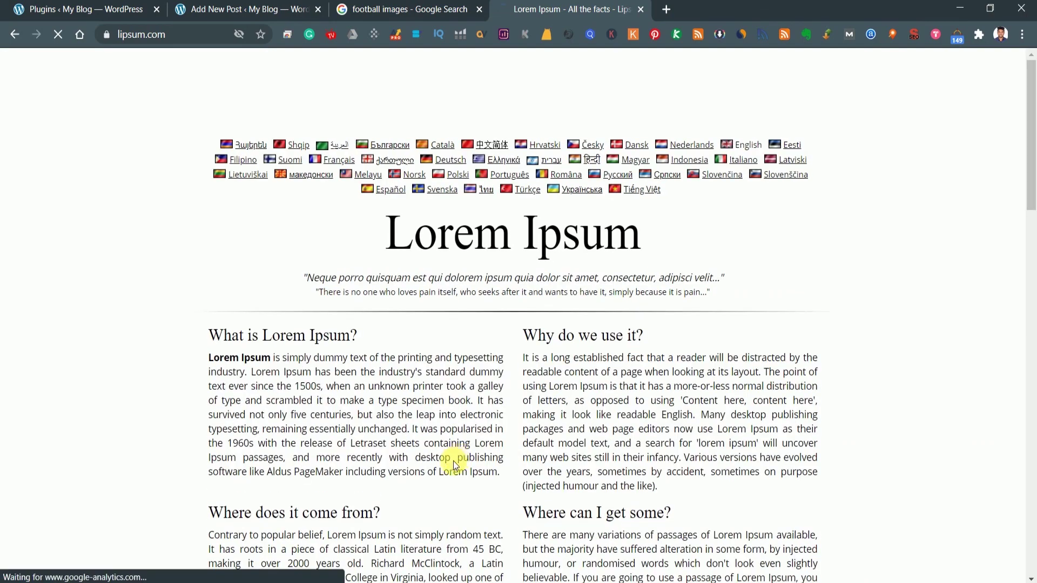
{"action": "scroll", "coordinate": [455, 398], "scroll_direction": "down", "scroll_amount": 3}
{"action": "left_click_drag", "start_coordinate": [210, 215], "coordinate": [494, 335]}
{"action": "key", "text": "ctrl+c"}
{"action": "key", "text": "ctrl+2"}
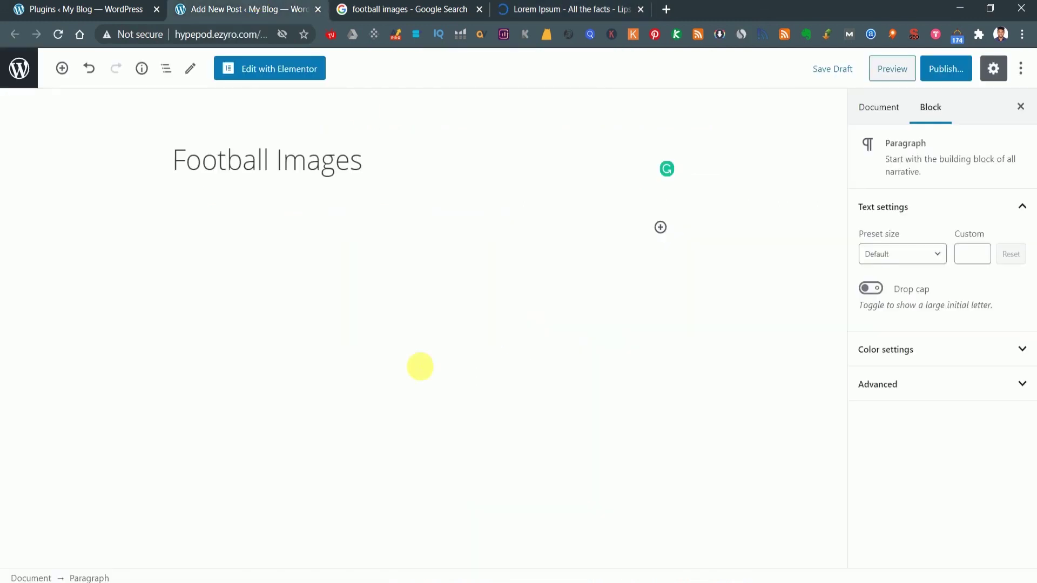
{"action": "key", "text": "ctrl+v"}
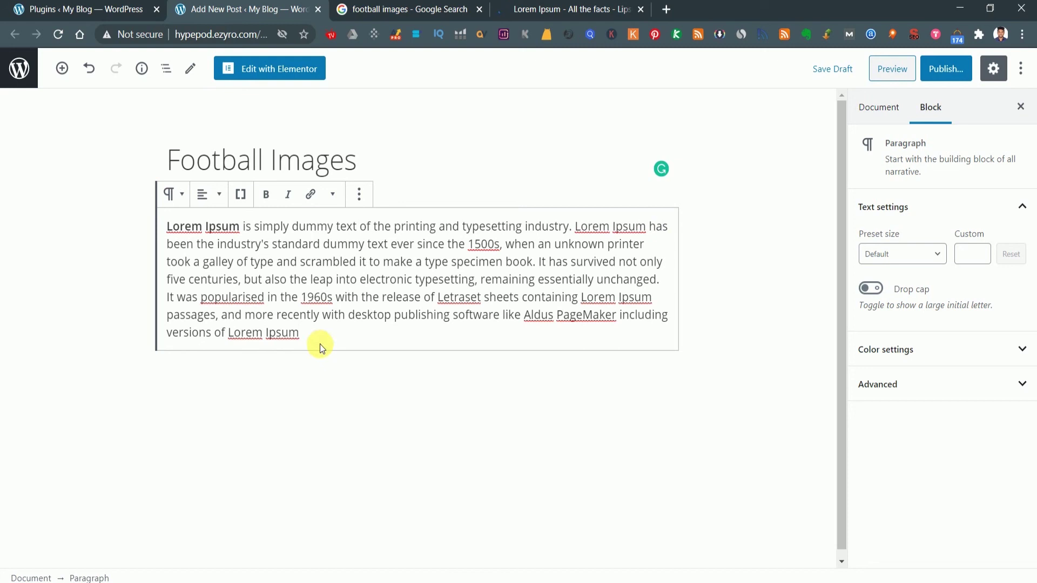
{"action": "key", "text": "Return"}
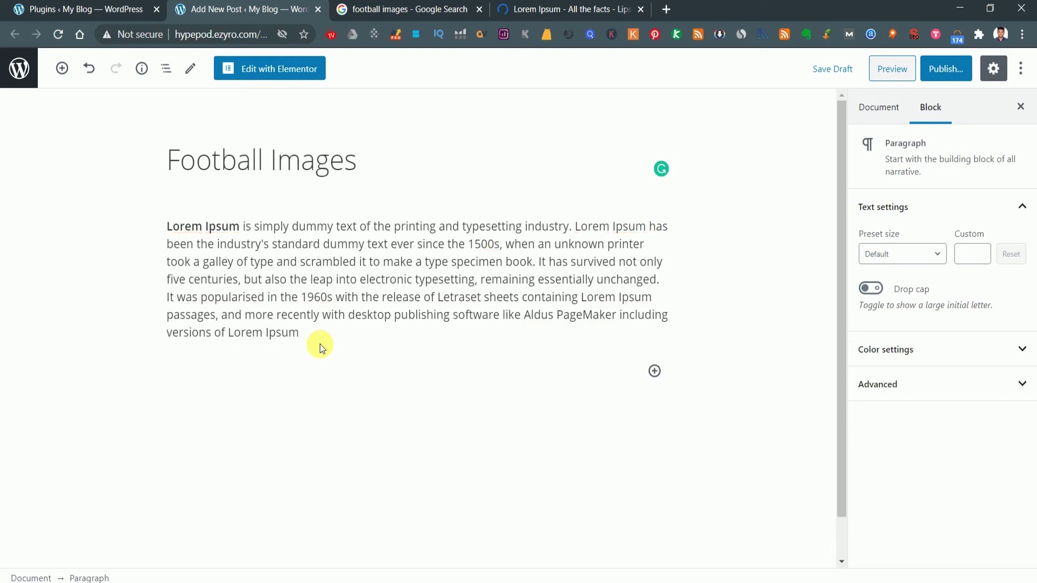
Add a Shortcode block below the Lorem Ipsum paragraph and choose the Button shortcode for it
{"action": "left_click", "coordinate": [654, 372]}
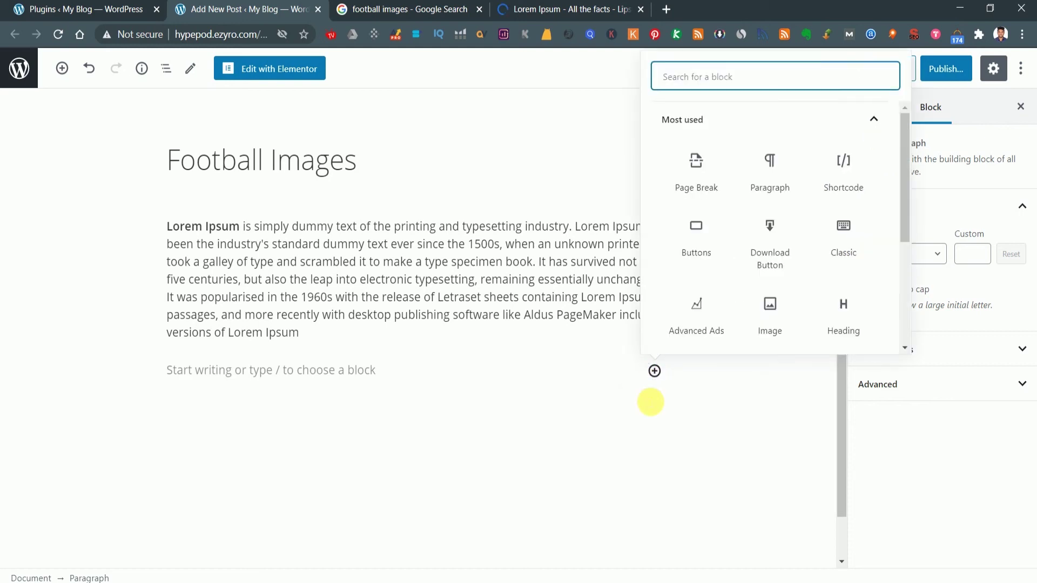
{"action": "type", "text": "short"}
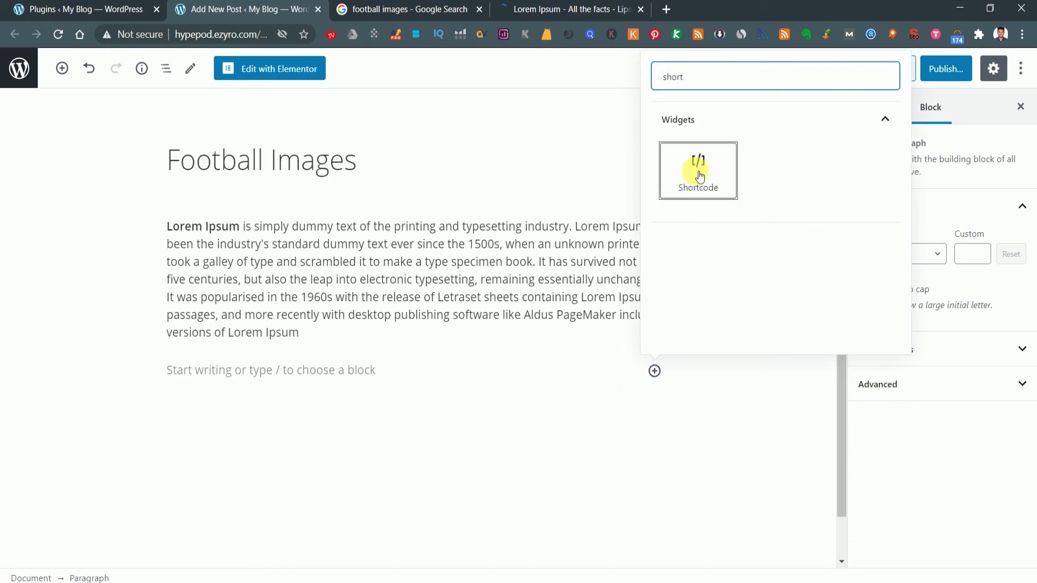
{"action": "left_click", "coordinate": [697, 169]}
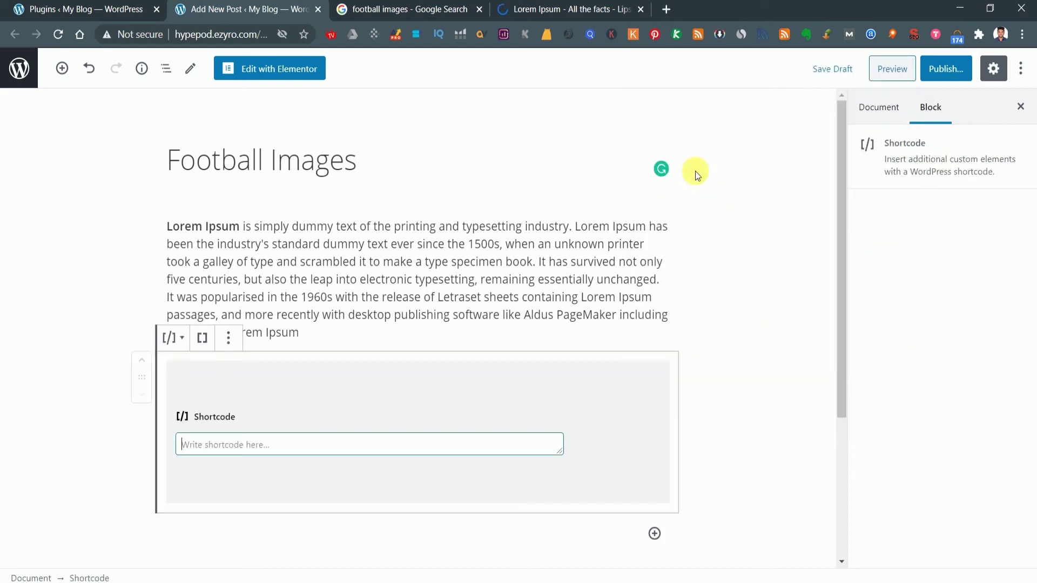
{"action": "left_click", "coordinate": [205, 345]}
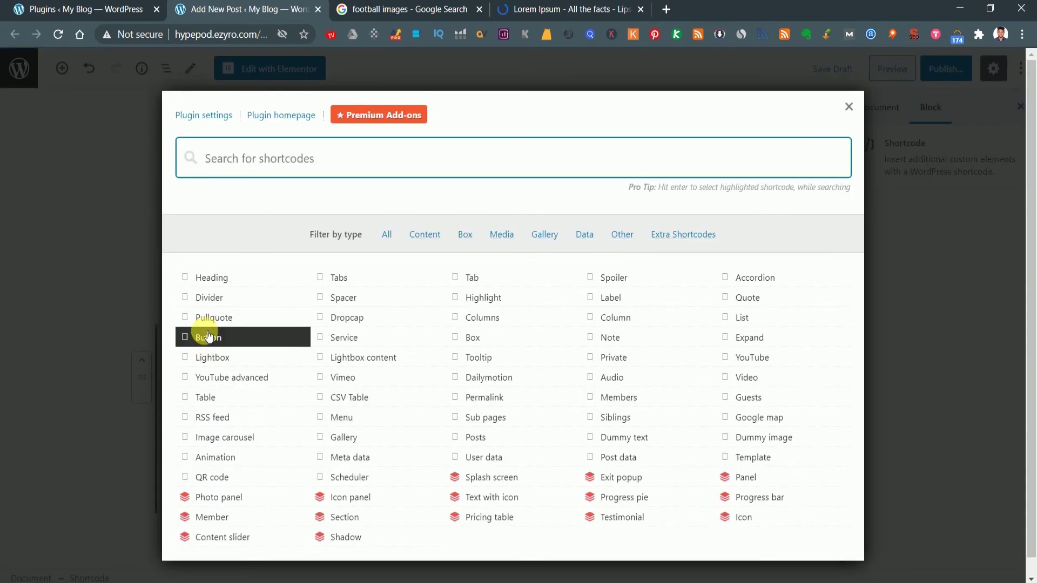
{"action": "left_click", "coordinate": [218, 339]}
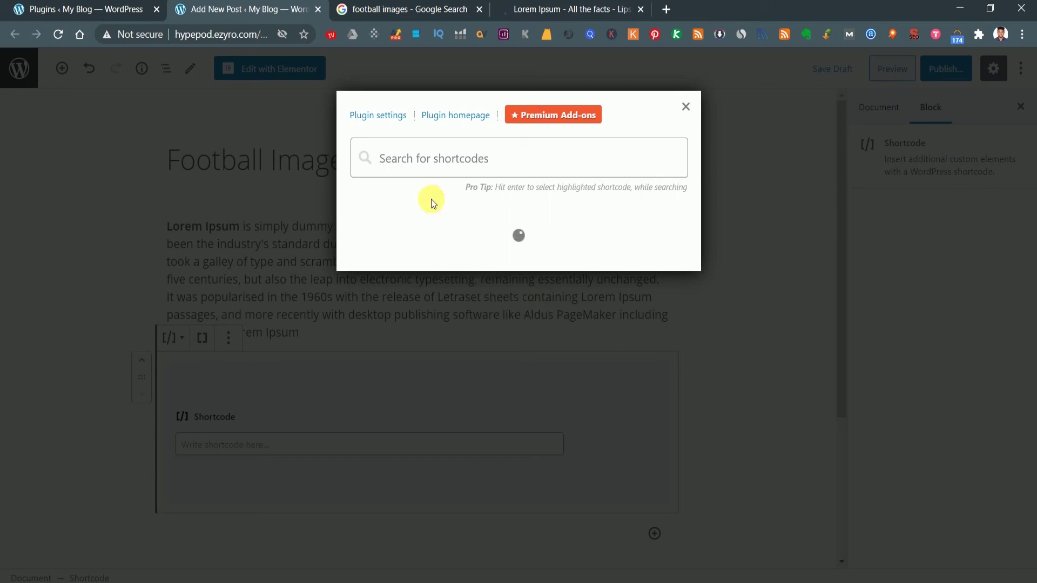
Try to paste the copied football image address as the button shortcode's link
{"action": "triple_click", "coordinate": [432, 308]}
{"action": "key", "text": "ctrl+v"}
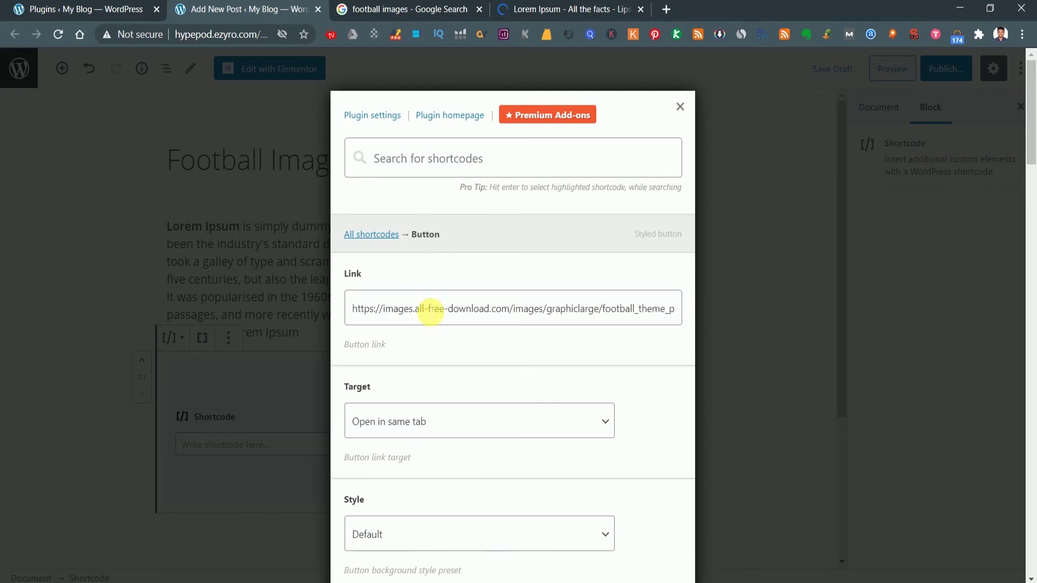
{"action": "triple_click", "coordinate": [436, 316]}
{"action": "key", "text": "ctrl+v"}
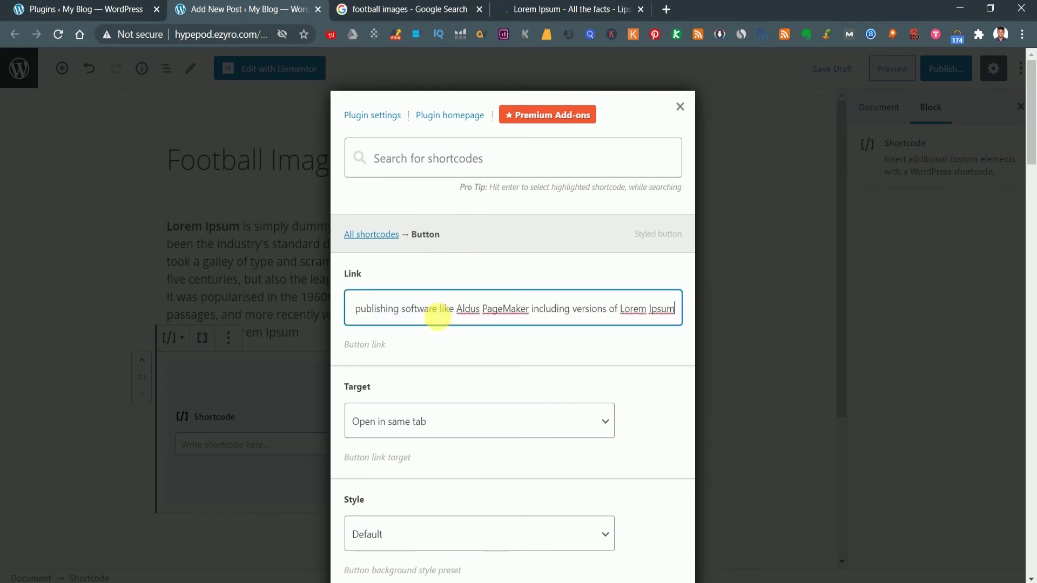
Copy the link address of the all-free-download.com football-in-net picture from the Google image results
{"action": "key", "text": "ctrl+Tab"}
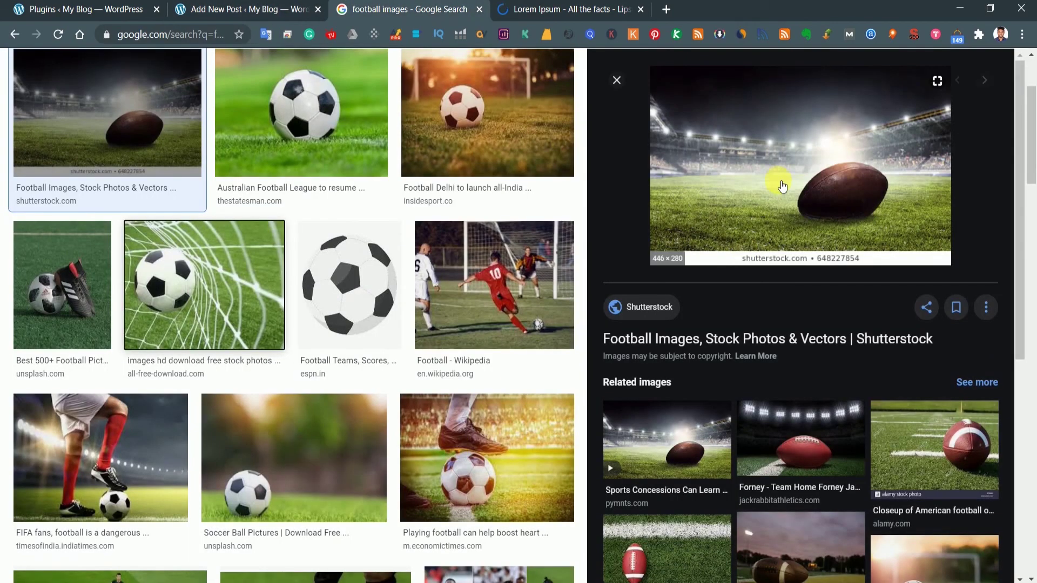
{"action": "right_click", "coordinate": [779, 180]}
{"action": "left_click", "coordinate": [216, 280]}
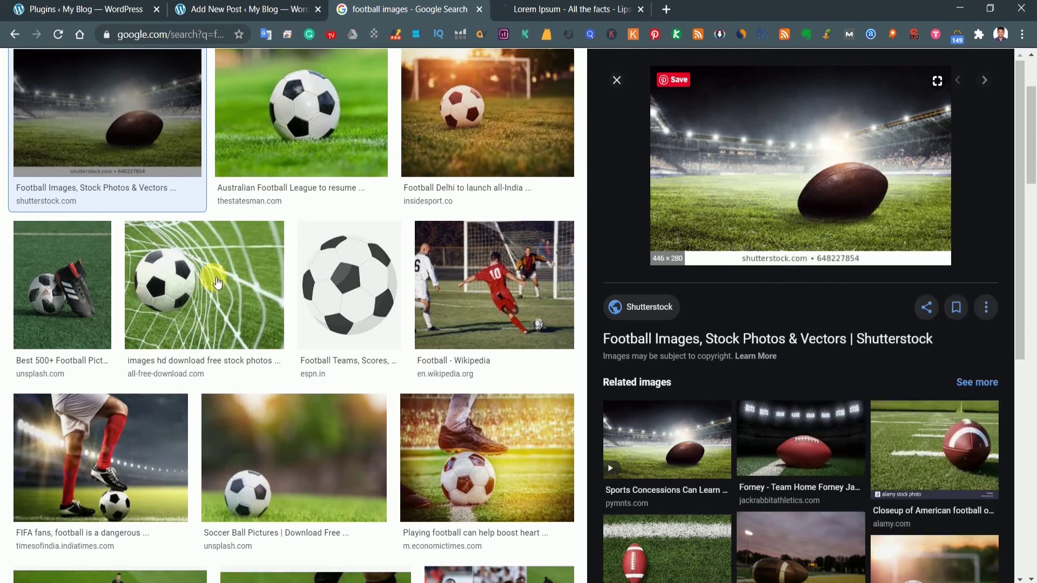
{"action": "right_click", "coordinate": [804, 184]}
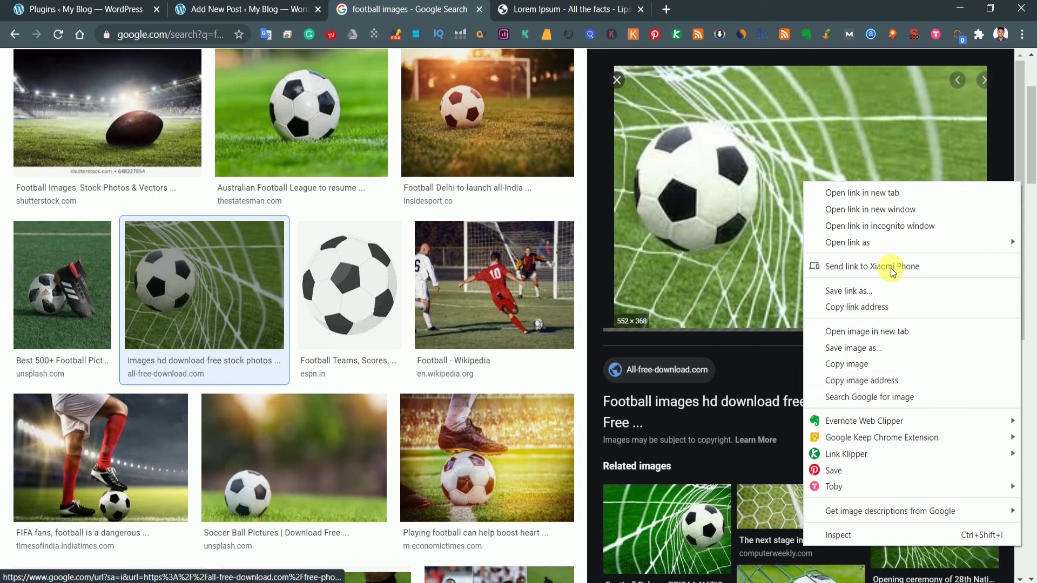
{"action": "left_click", "coordinate": [889, 307]}
Return to the new post and replace the button shortcode's link with the copied picture link
{"action": "key", "text": "ctrl+Page_Up"}
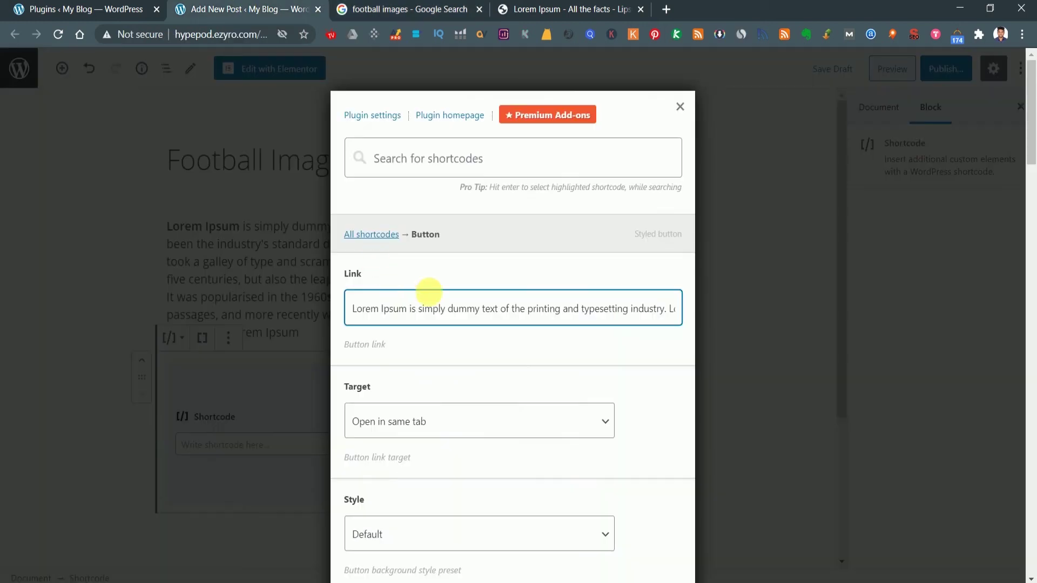
{"action": "key", "text": "ctrl+a"}
{"action": "key", "text": "ctrl+v"}
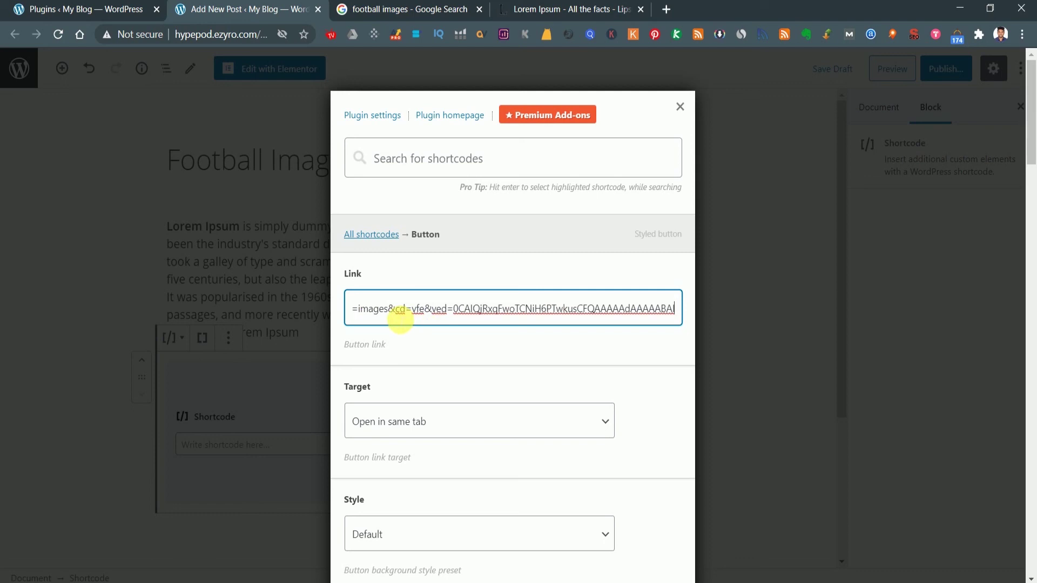
Set the button's content to "GET FILE NOW" and insert the shortcode into the post
{"action": "scroll", "coordinate": [399, 319], "scroll_direction": "down", "scroll_amount": 20}
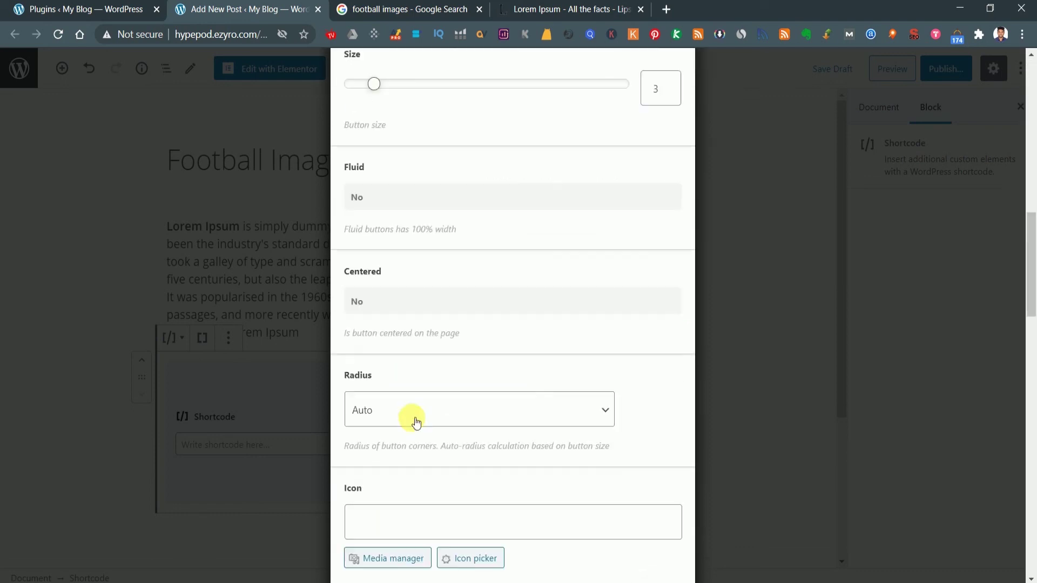
{"action": "triple_click", "coordinate": [358, 415]}
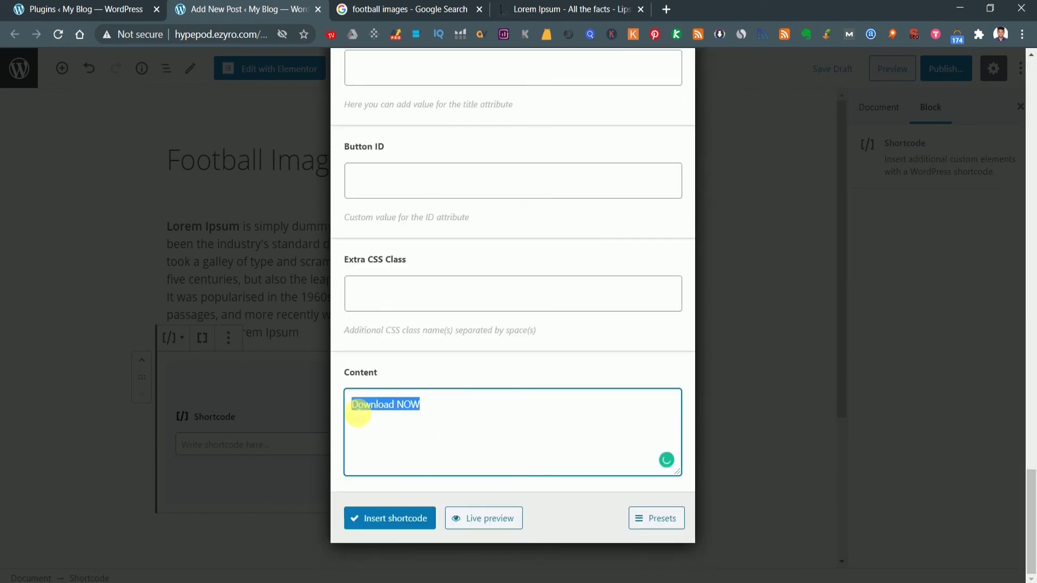
{"action": "key", "text": "BackSpace"}
{"action": "type", "text": "GET"}
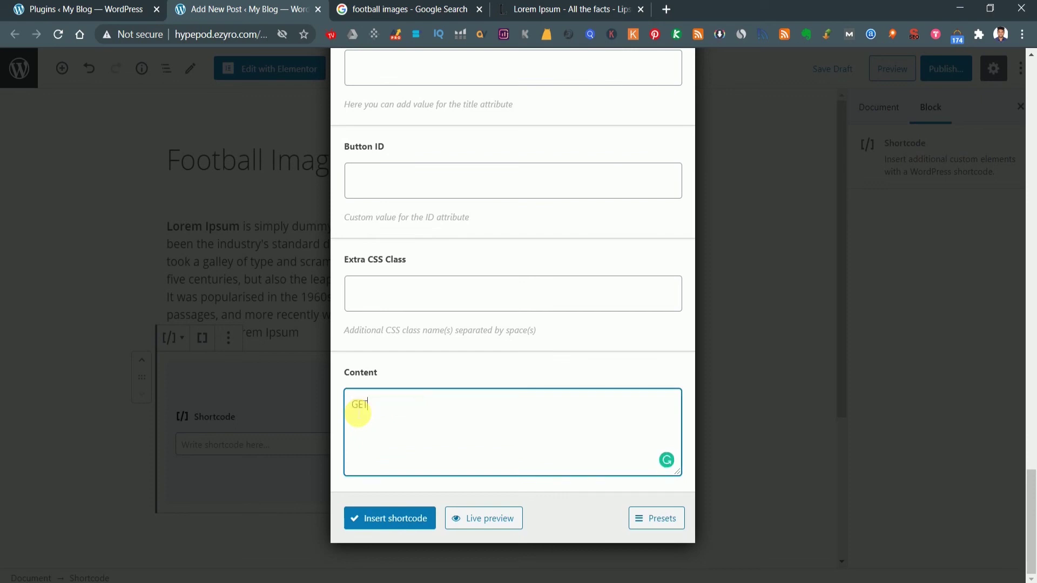
{"action": "type", "text": " FILE NOW"}
{"action": "left_click", "coordinate": [396, 518]}
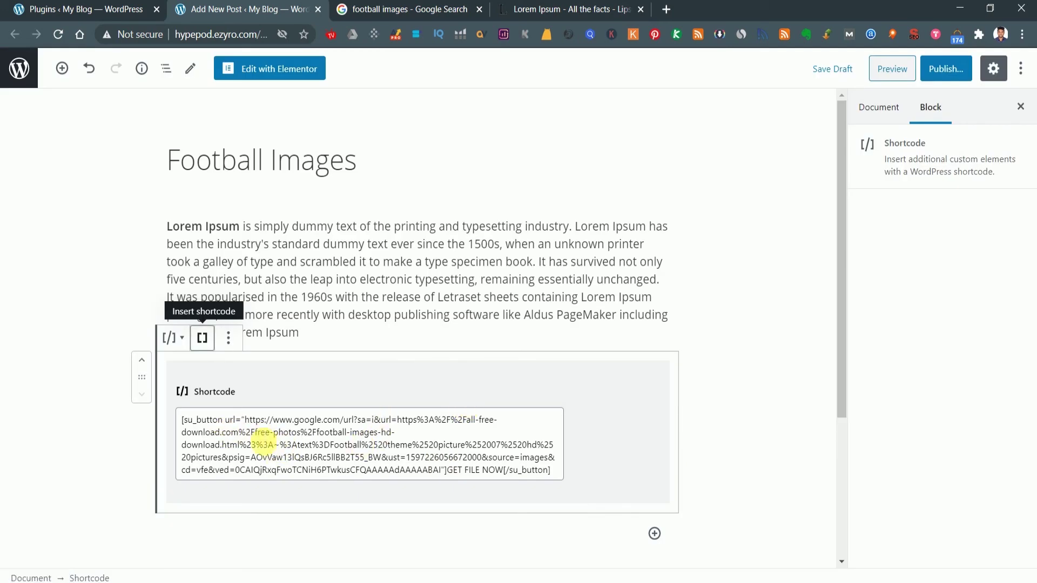
Add the attribute id="download" before the url in the post's su_button shortcode
{"action": "left_click_drag", "start_coordinate": [182, 423], "coordinate": [570, 475]}
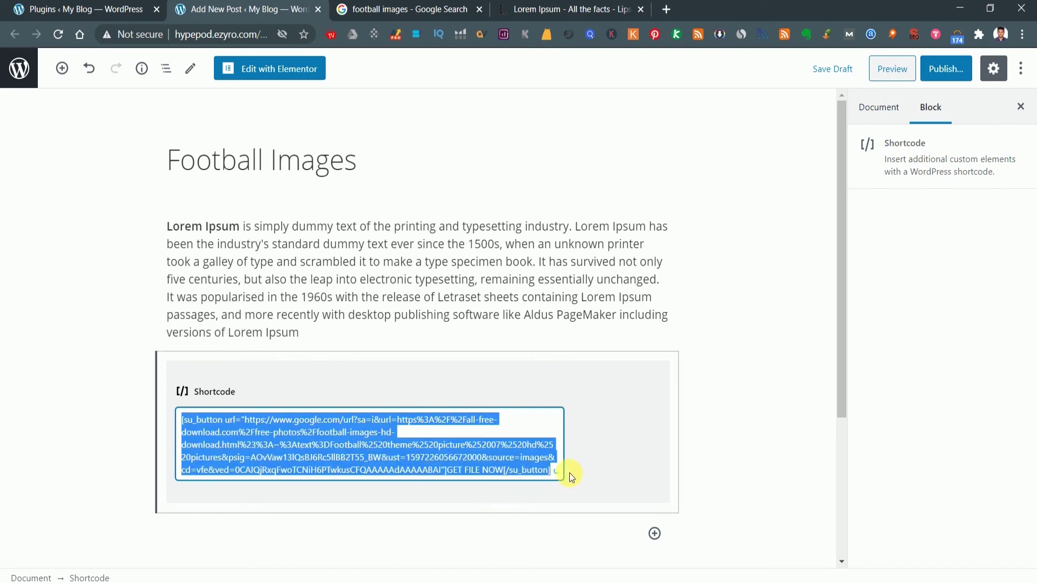
{"action": "left_click", "coordinate": [226, 423]}
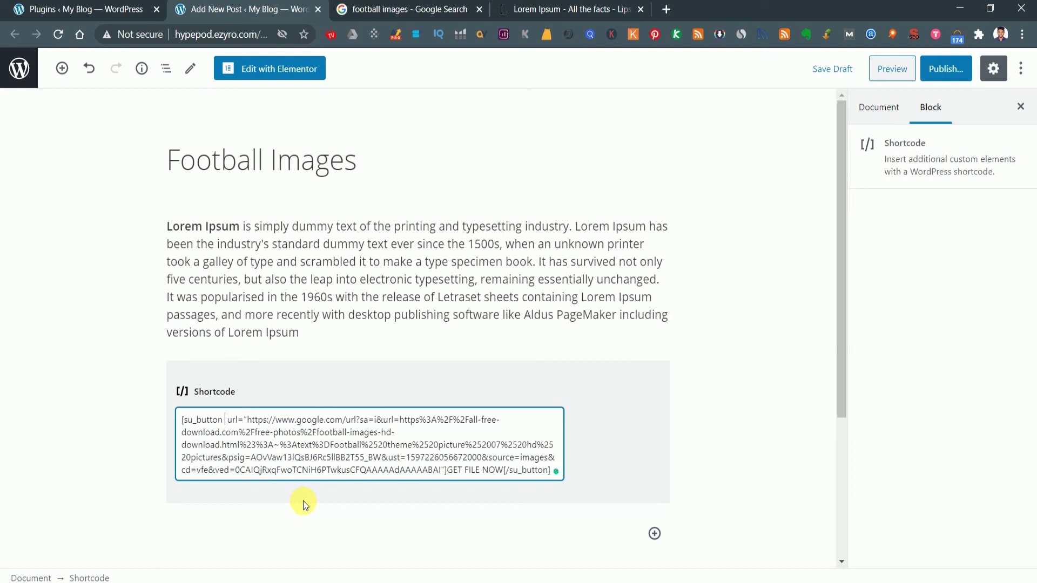
{"action": "type", "text": "l"}
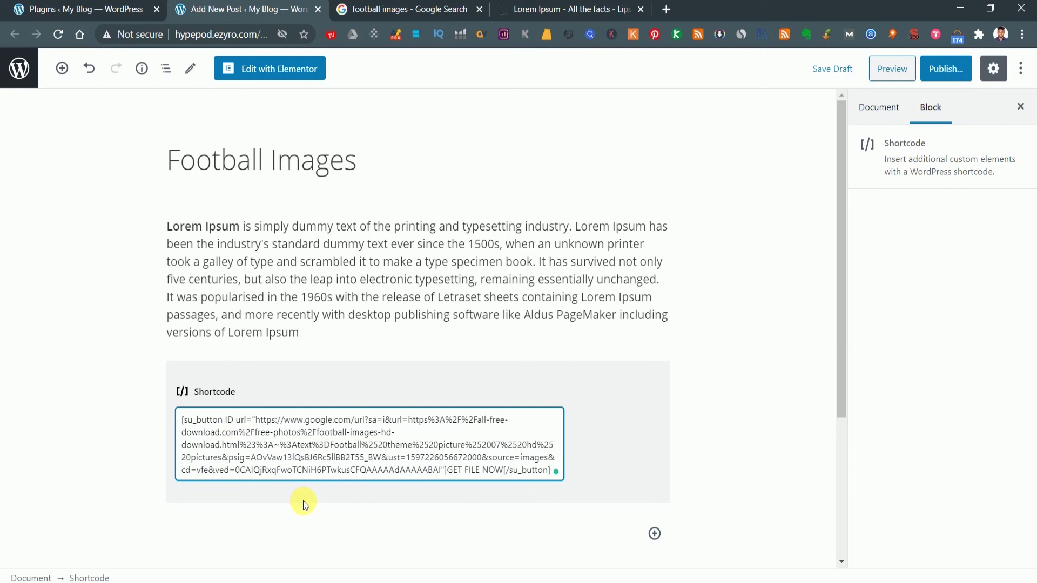
{"action": "type", "text": "id"}
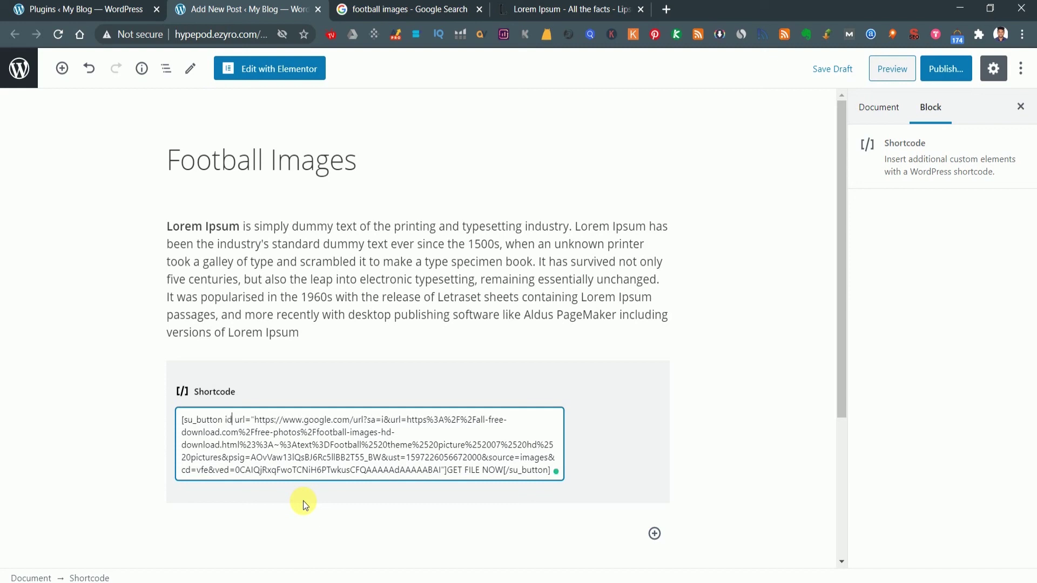
{"action": "type", "text": "=\"do"}
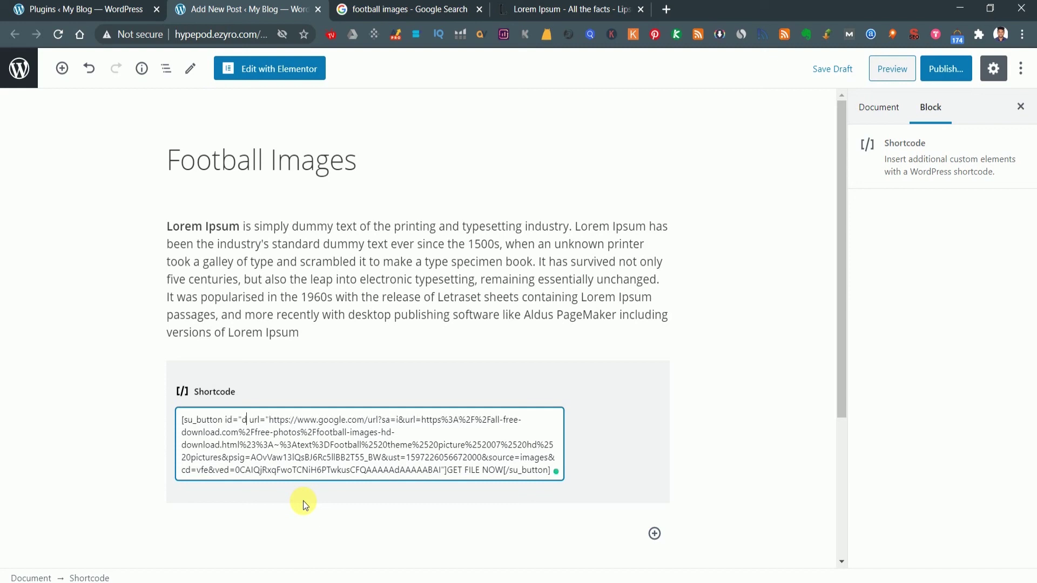
{"action": "type", "text": "wnload\""}
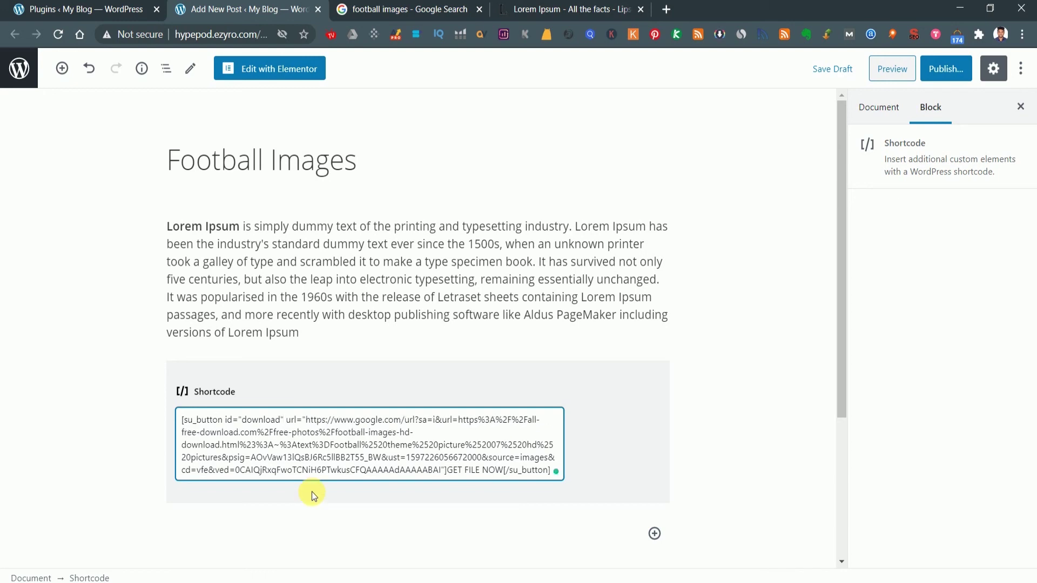
{"action": "left_click_drag", "start_coordinate": [226, 422], "coordinate": [284, 427]}
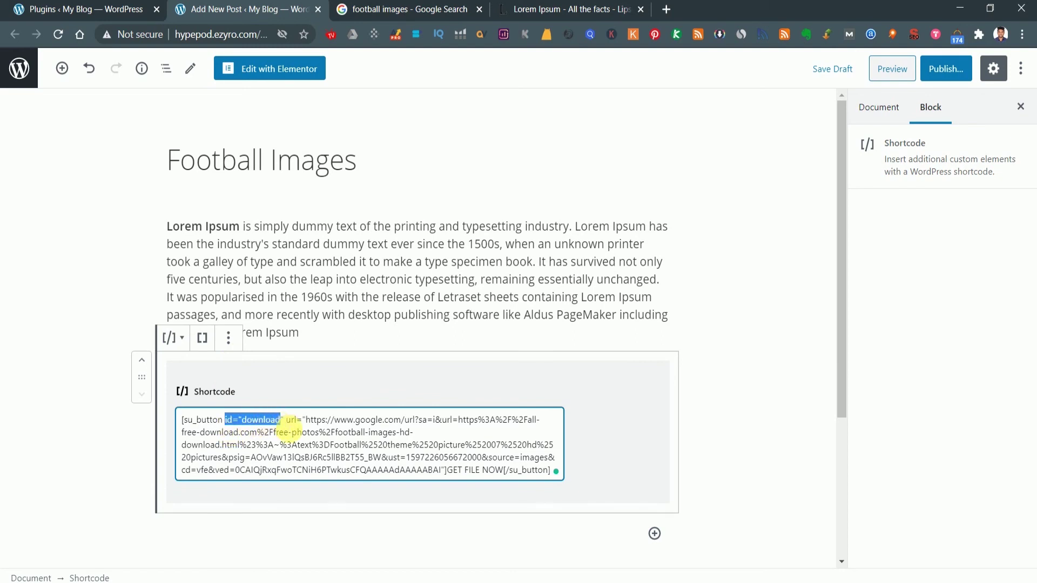
{"action": "left_click", "coordinate": [291, 417]}
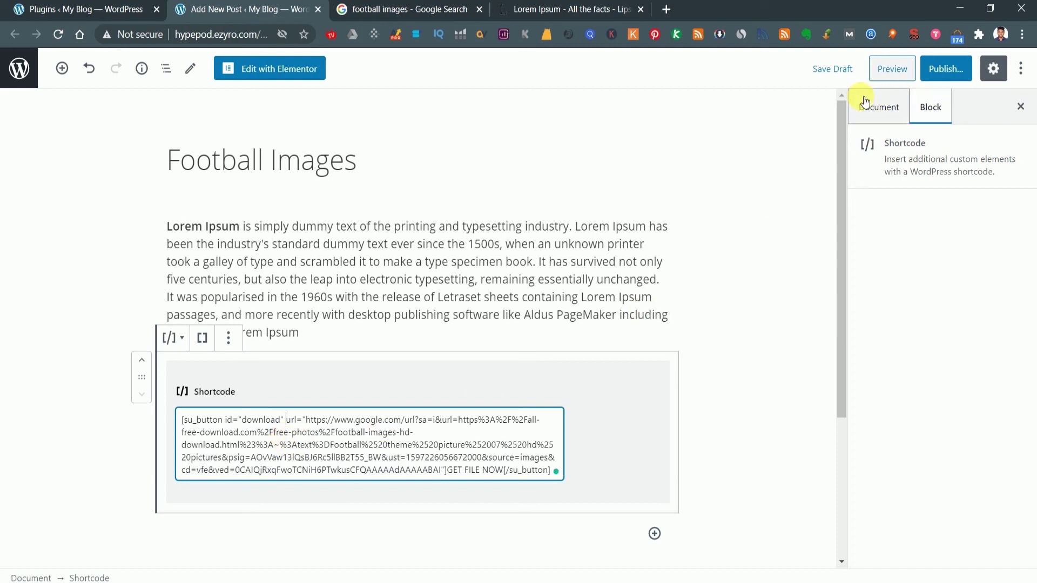
Preview the Football Images post, close the Lorem Ipsum page, and test the GET FILE NOW button after the countdown
{"action": "left_click", "coordinate": [892, 76]}
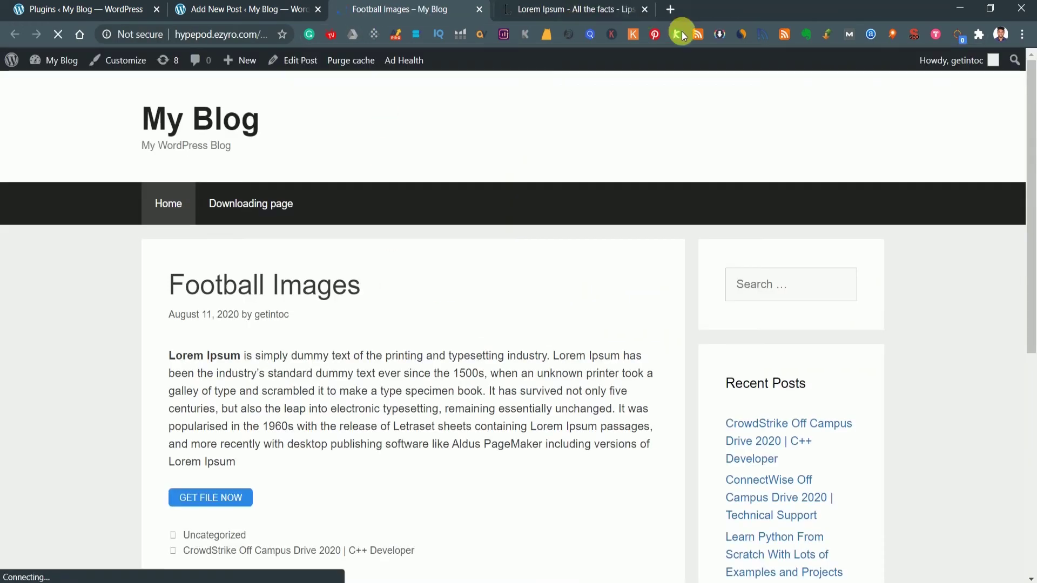
{"action": "left_click", "coordinate": [640, 9]}
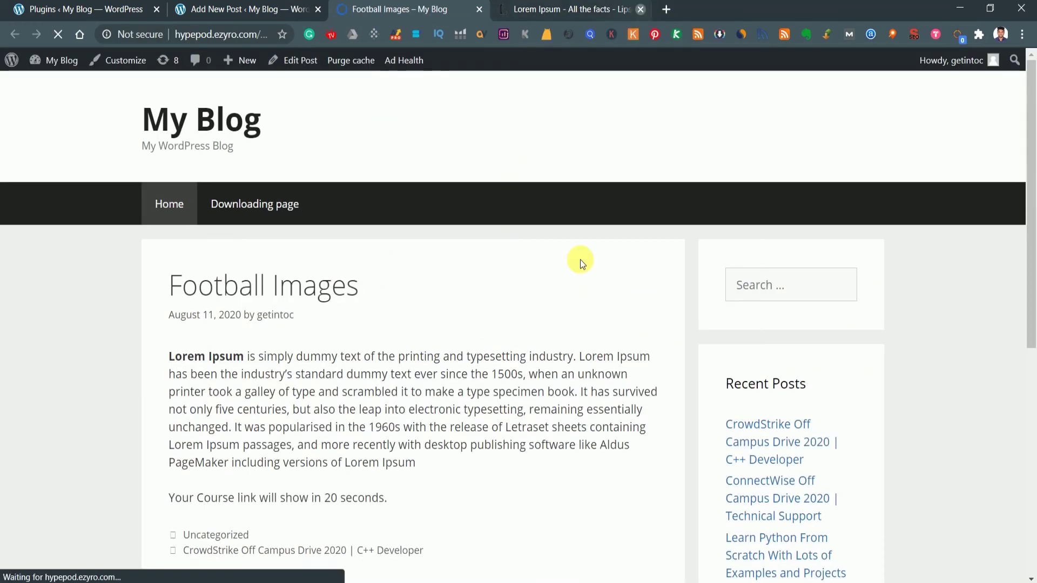
{"action": "scroll", "coordinate": [398, 348], "scroll_direction": "down", "scroll_amount": 3}
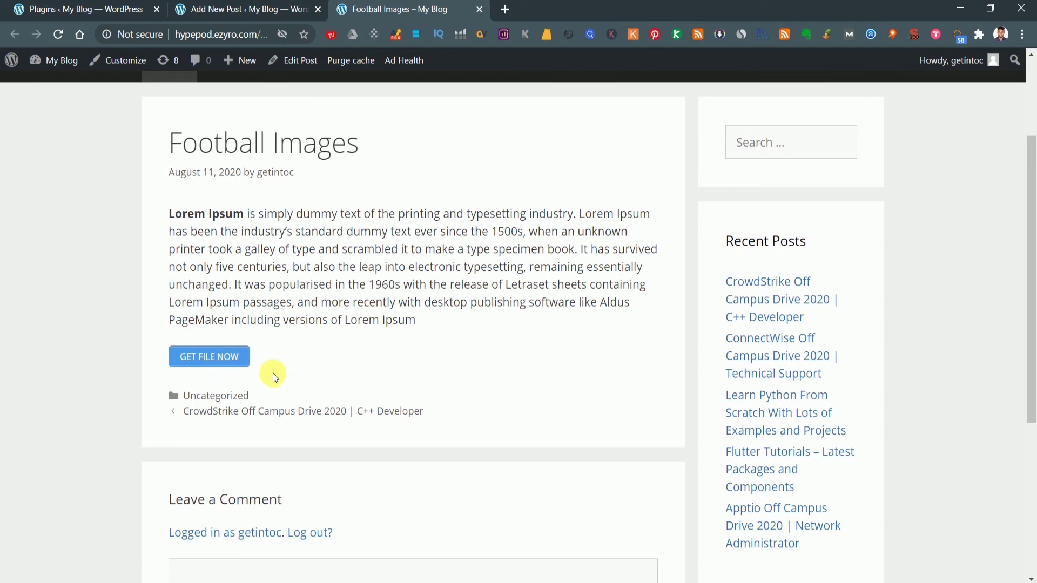
{"action": "left_click", "coordinate": [211, 363]}
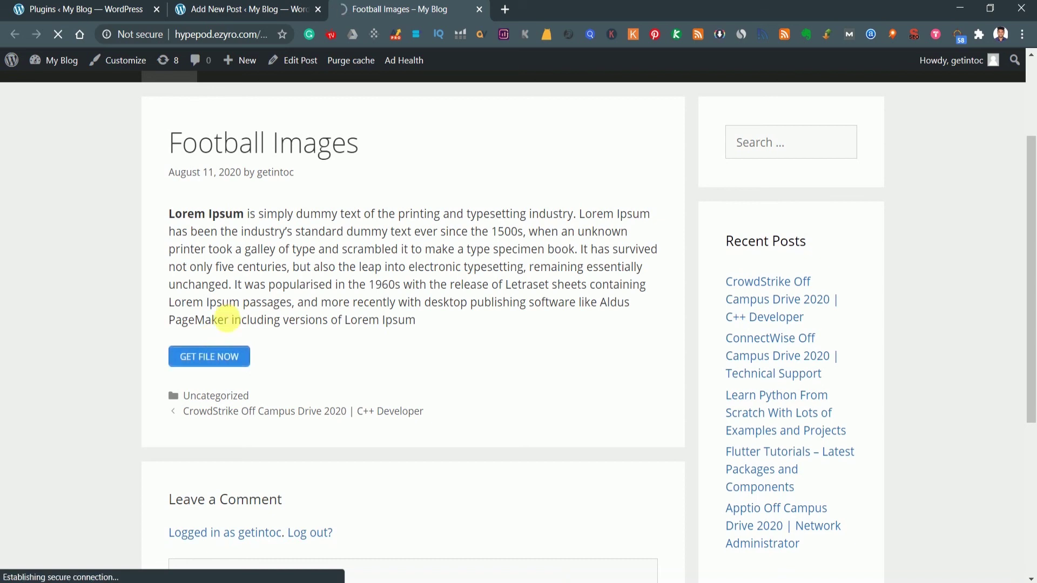